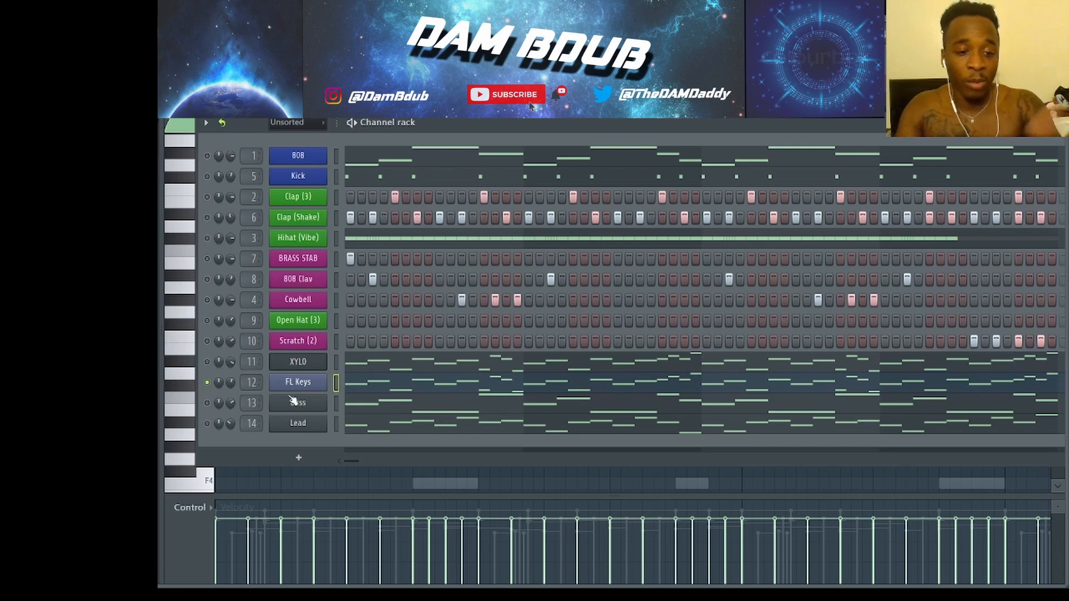
# Open the FL Keys channel's notes in the piano roll and play the melody through to examine it.
pyautogui.click(371, 390)
pyautogui.click(371, 390)
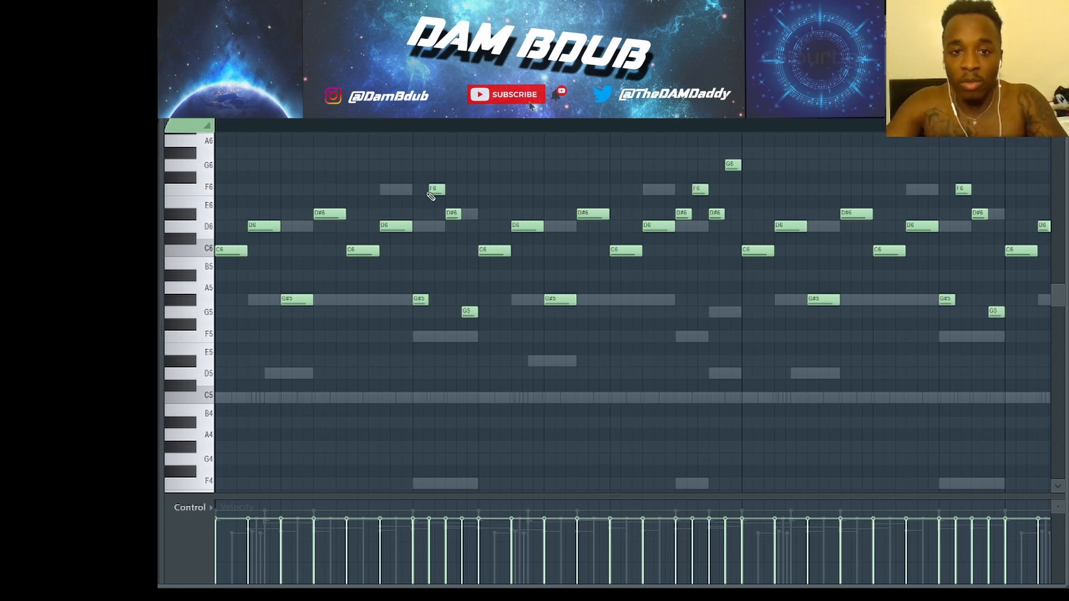
pyautogui.press('space')
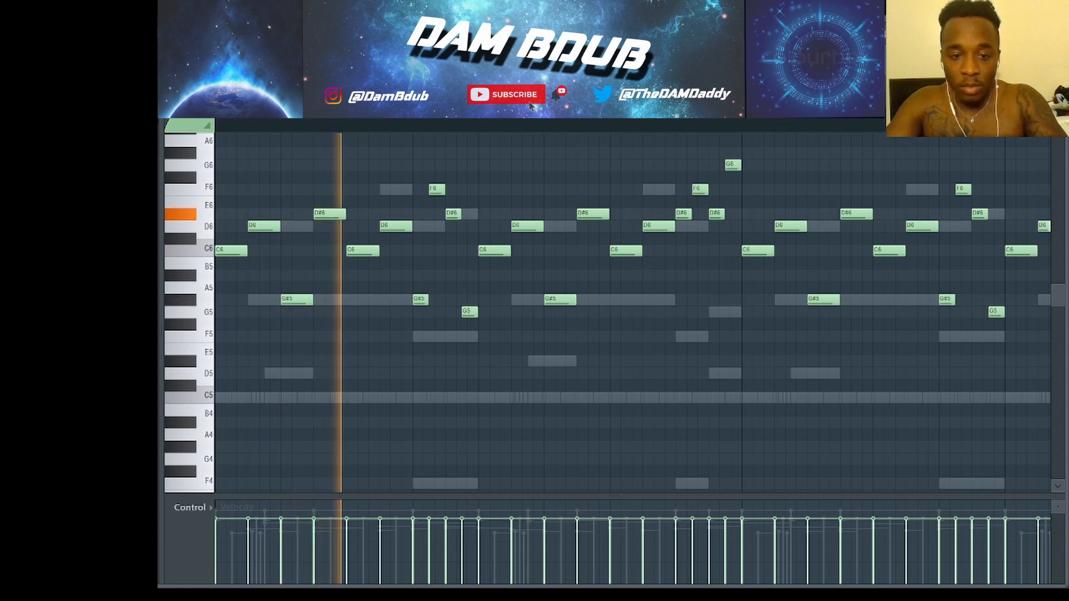
pyautogui.press('space')
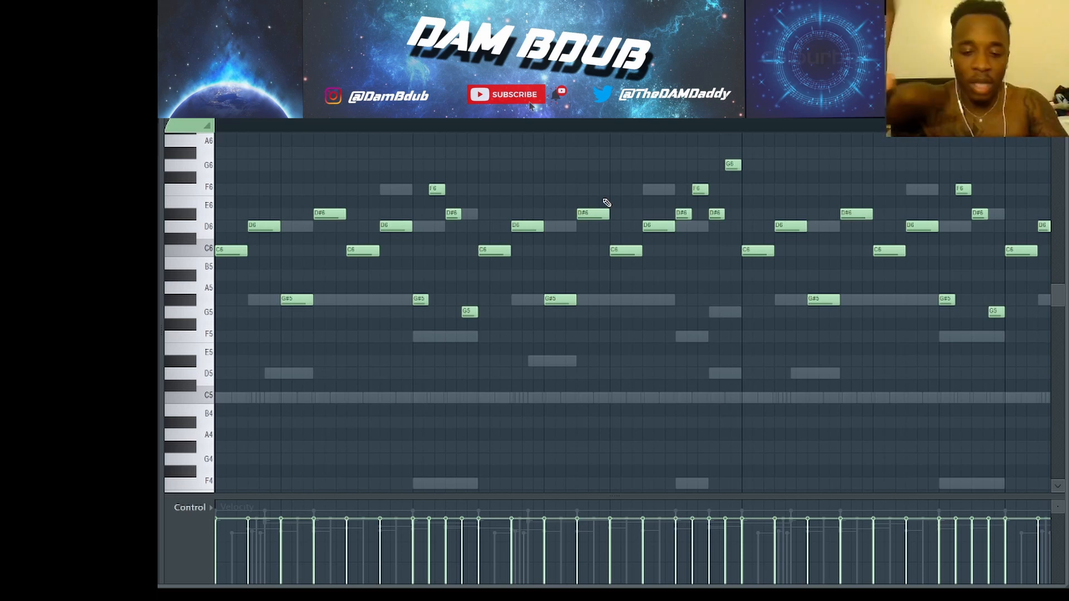
pyautogui.press('space')
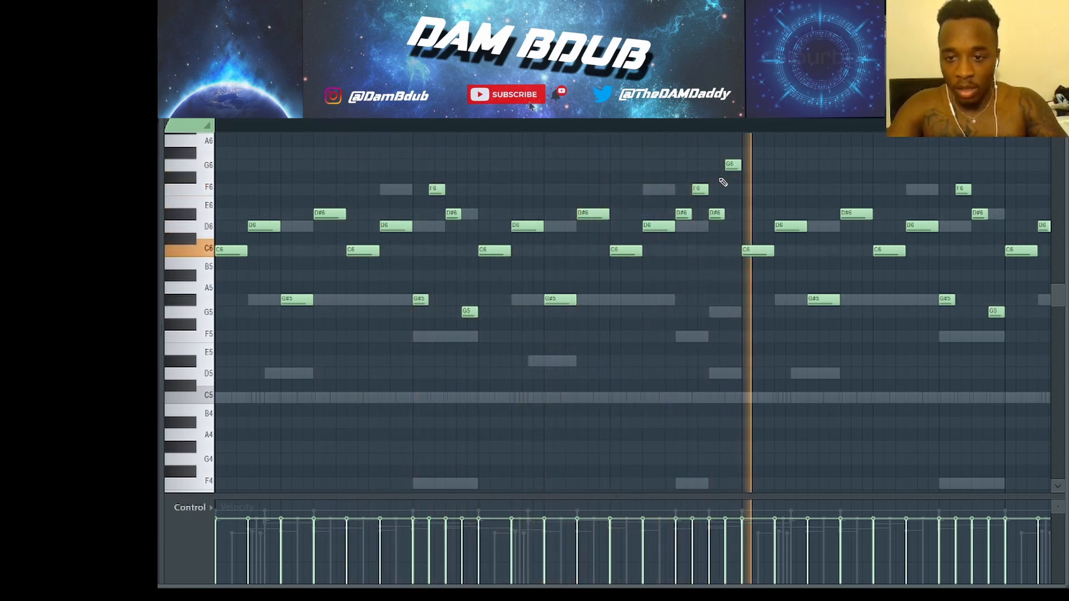
pyautogui.press('space')
pyautogui.press('space')
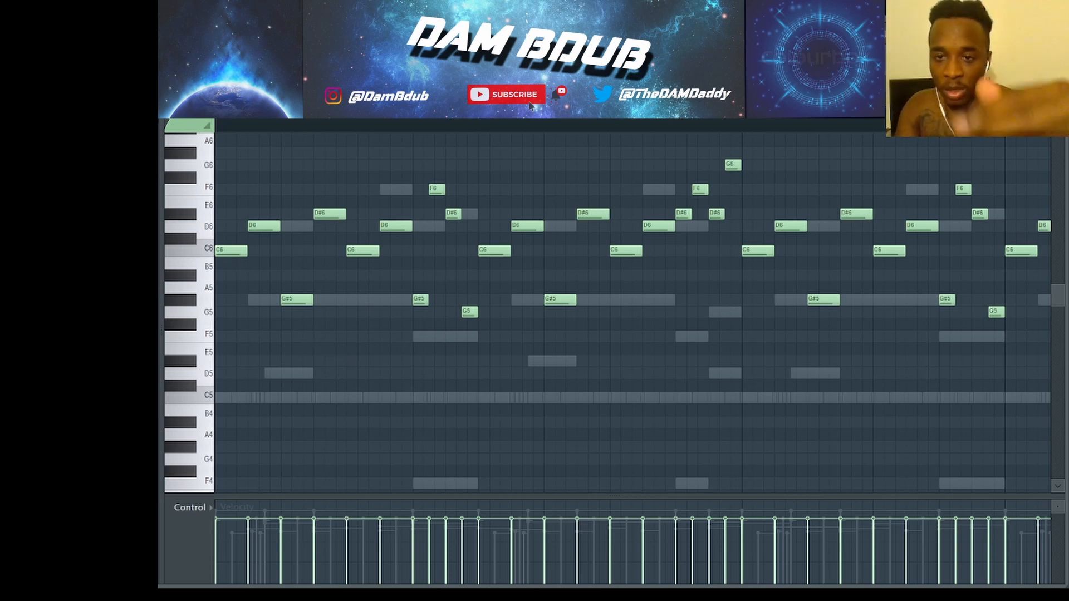
# Switch playback from the FL Keys channel to the XYLO and Bass channels and play them together.
pyautogui.press('F6')
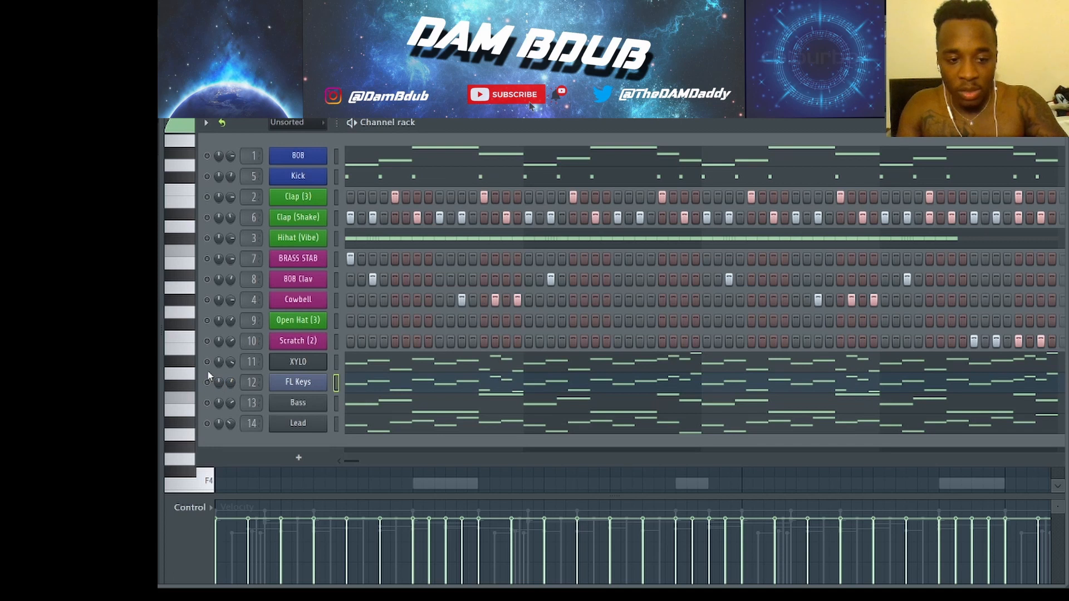
pyautogui.click(298, 363)
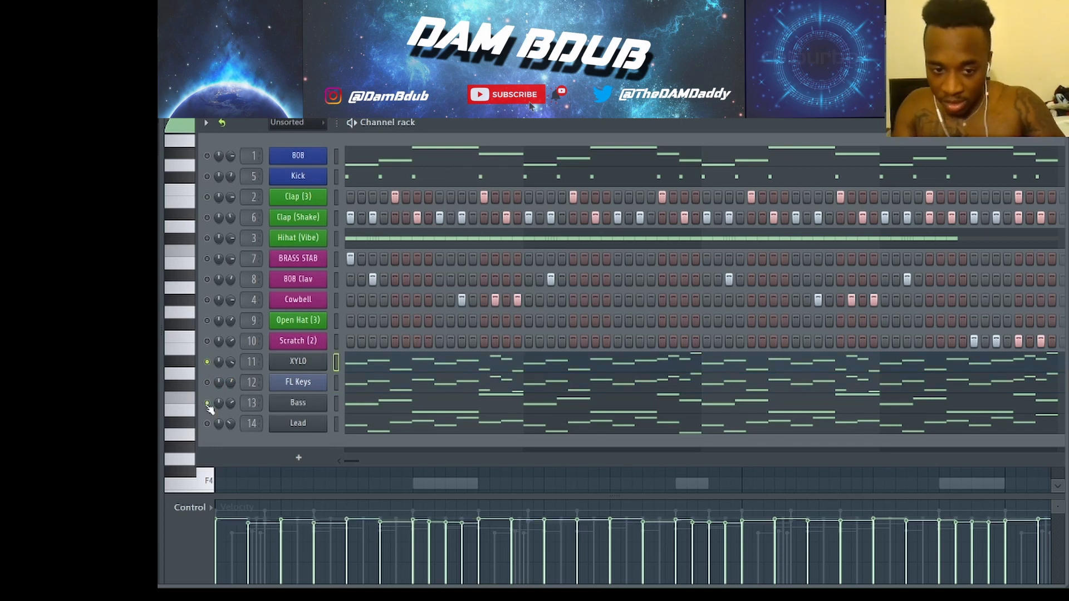
pyautogui.press('space')
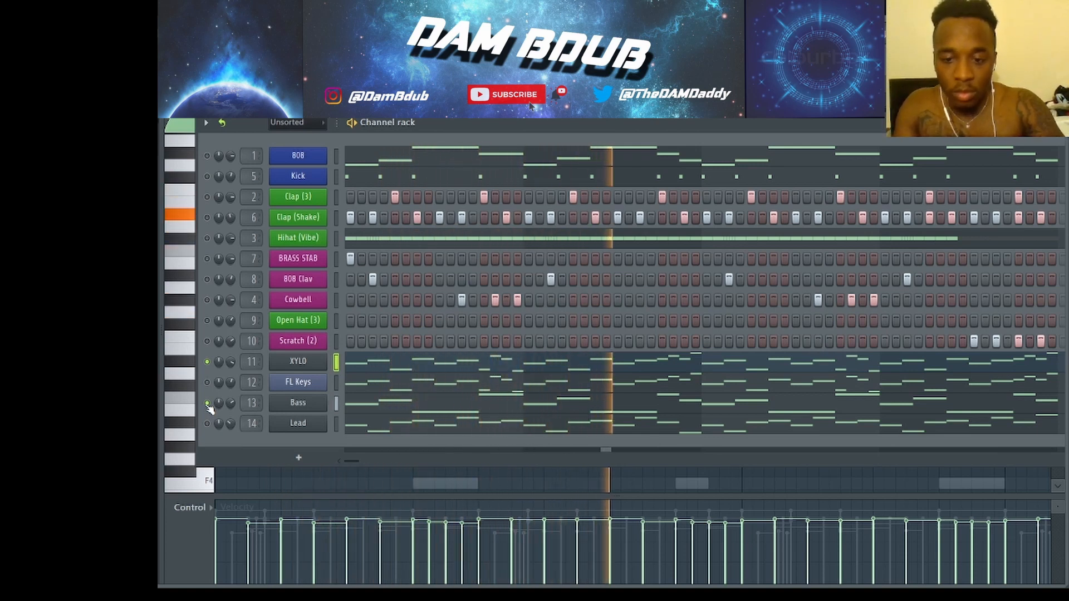
# Open the Bass channel's notes in the piano roll, transpose them up two octaves and play them.
pyautogui.click(380, 409)
pyautogui.scroll(-3, 381, 410)
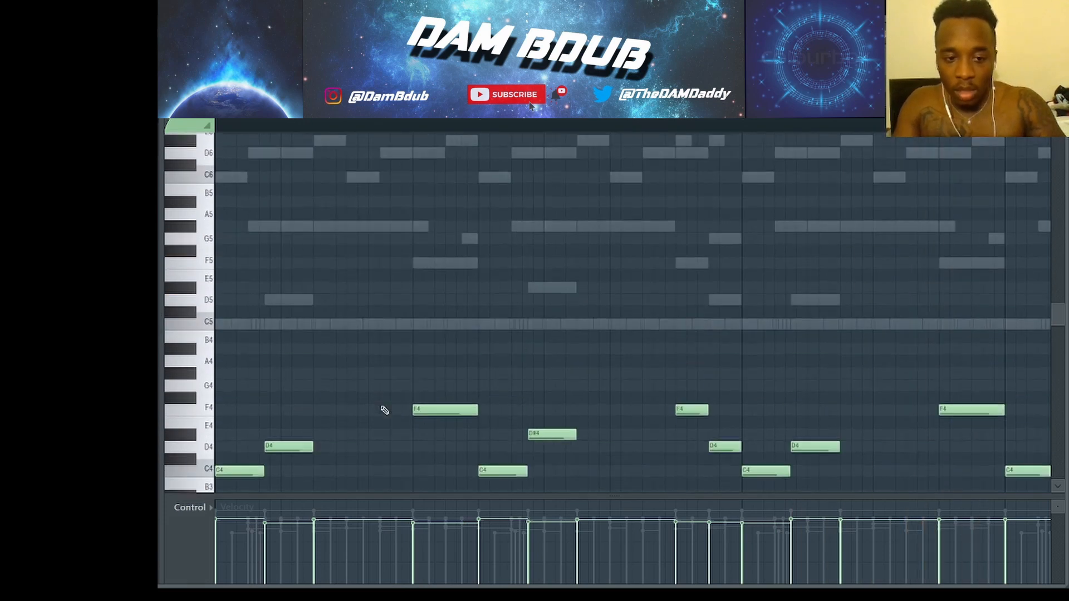
pyautogui.hotkey('ctrl', 'Up')
pyautogui.hotkey('ctrl', 'Up')
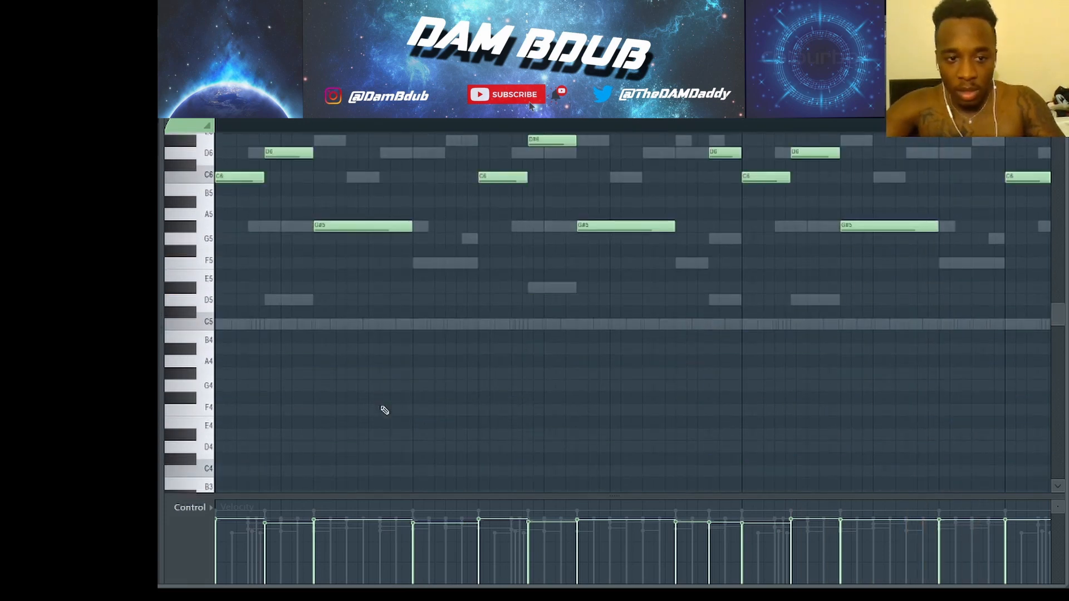
pyautogui.scroll(2, 383, 410)
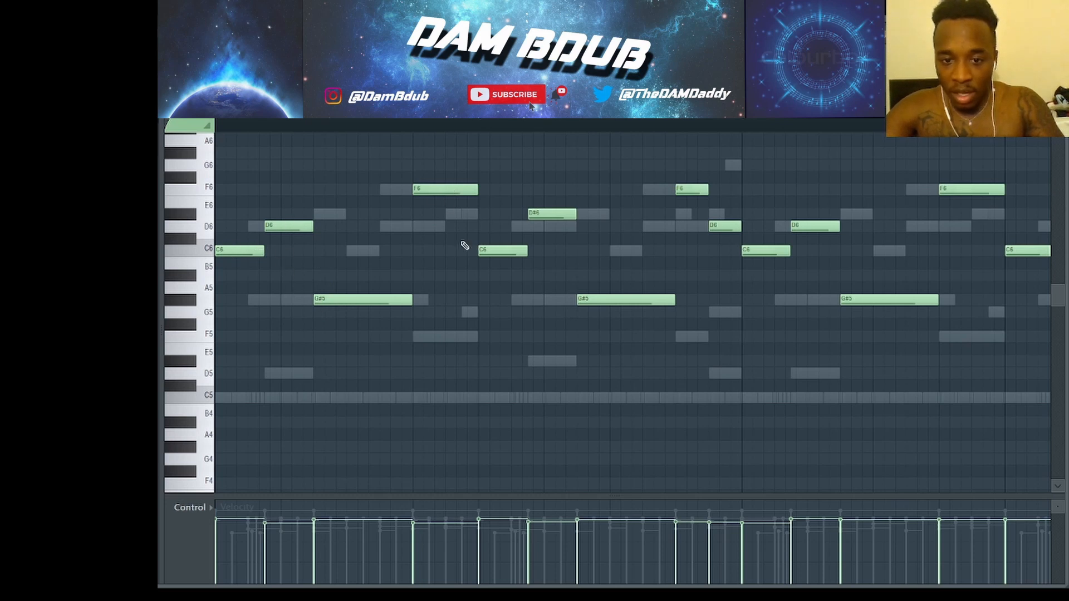
pyautogui.press('space')
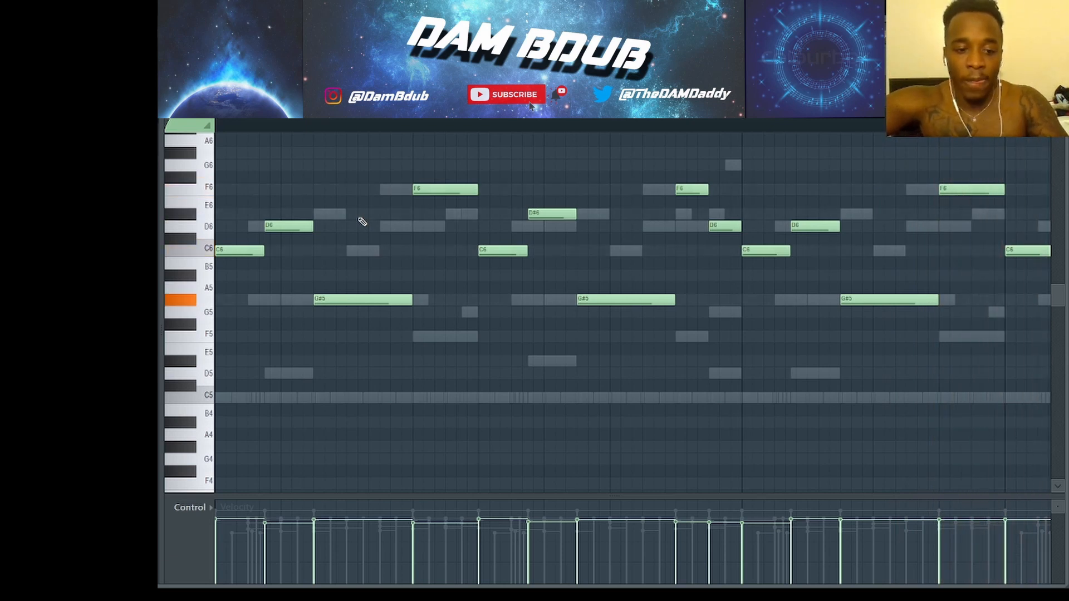
# Transpose the Bass notes back down two octaves and play them with the XYLO channel.
pyautogui.hotkey('ctrl', 'Down')
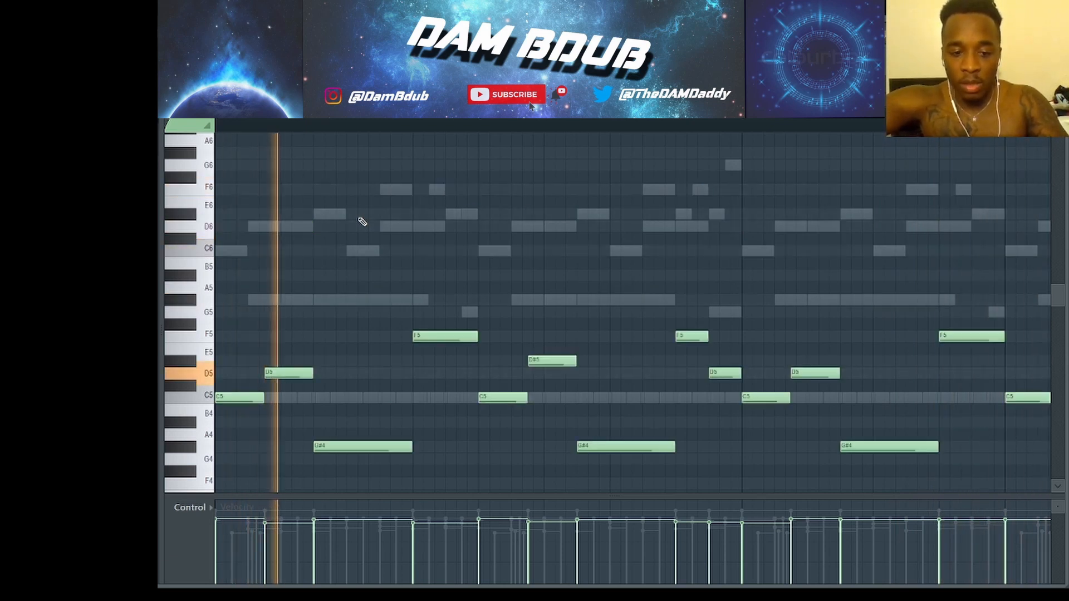
pyautogui.hotkey('ctrl', 'Down')
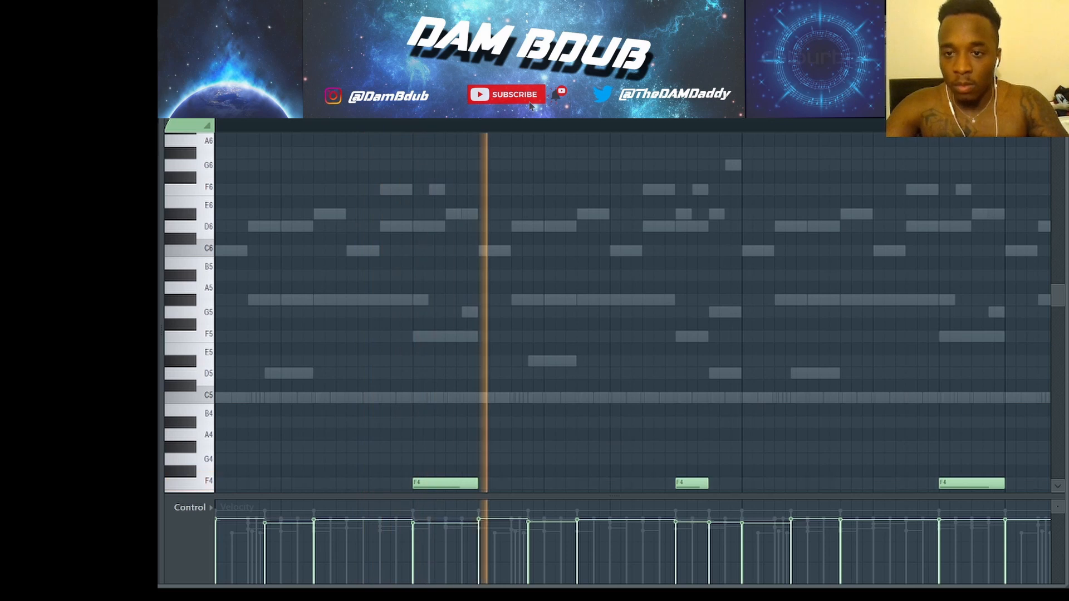
pyautogui.press('F6')
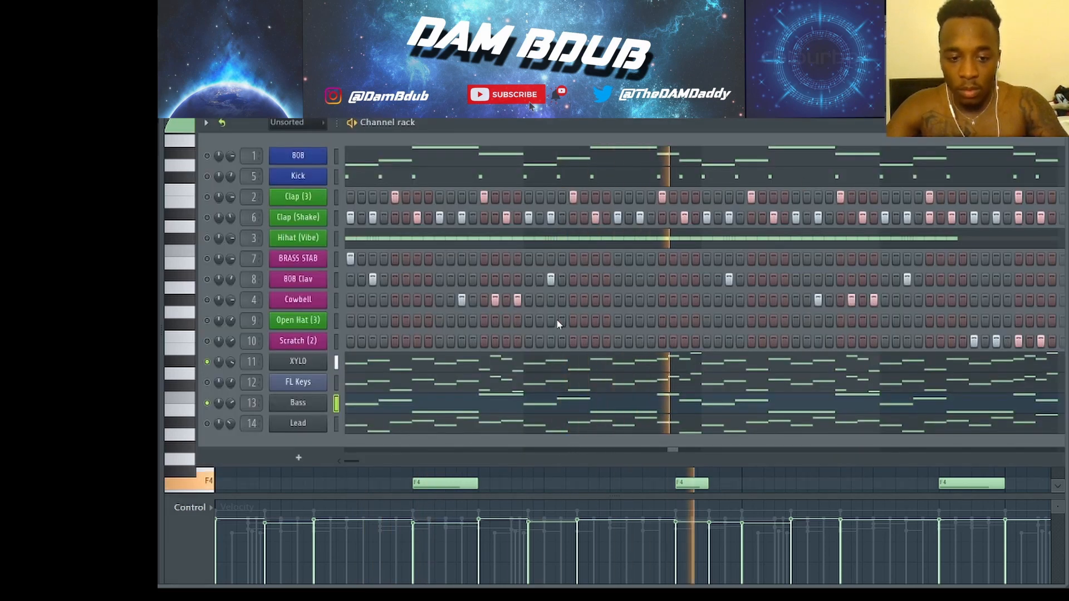
pyautogui.press('space')
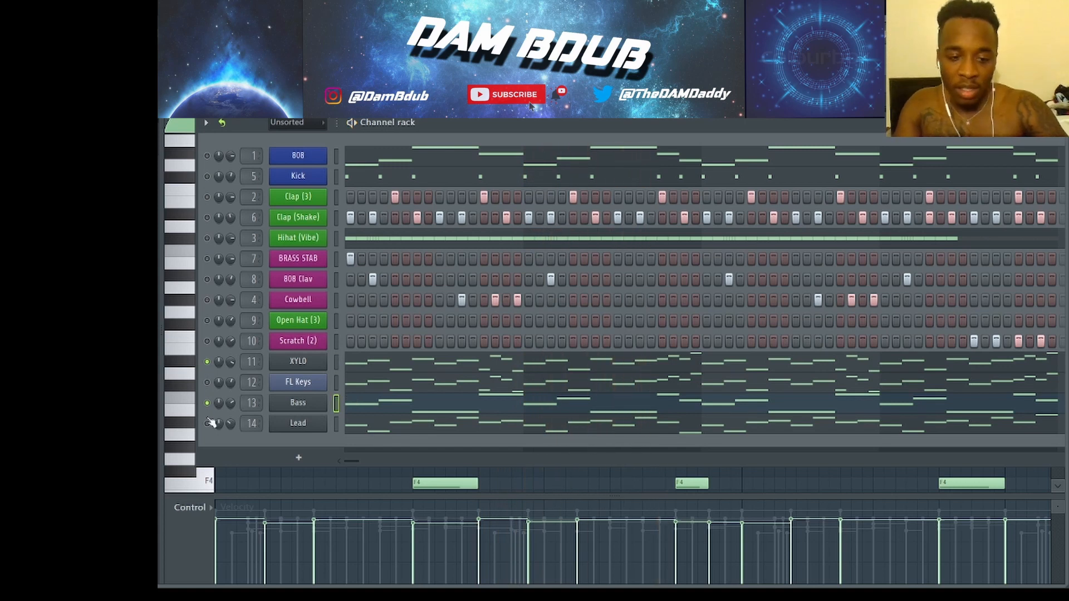
# Enable the Lead channel, open its notes in the piano roll and play the melody with XYLO and Bass.
pyautogui.click(402, 398)
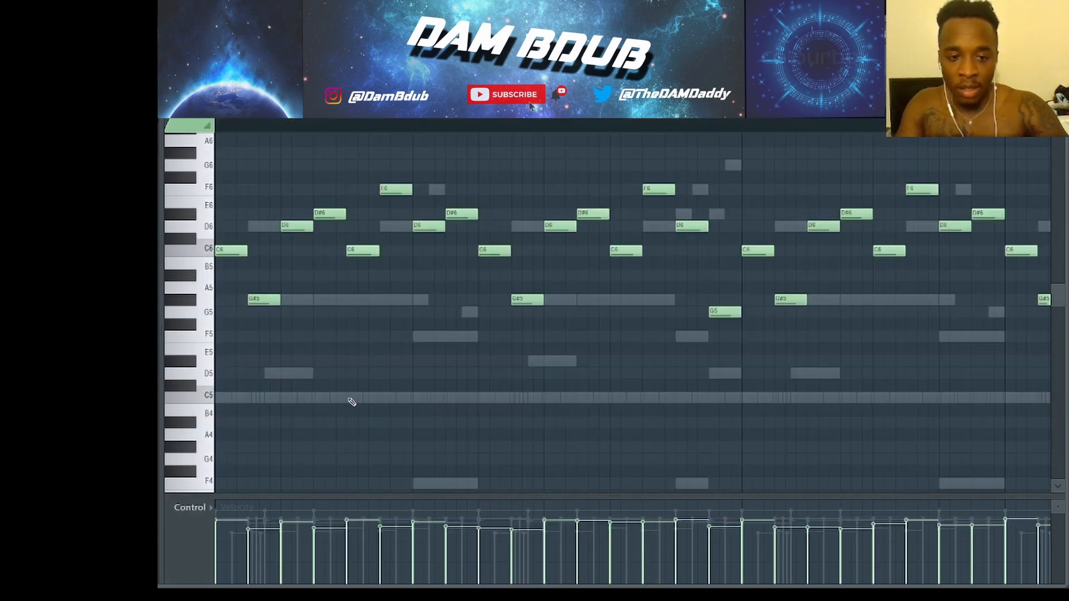
pyautogui.press('space')
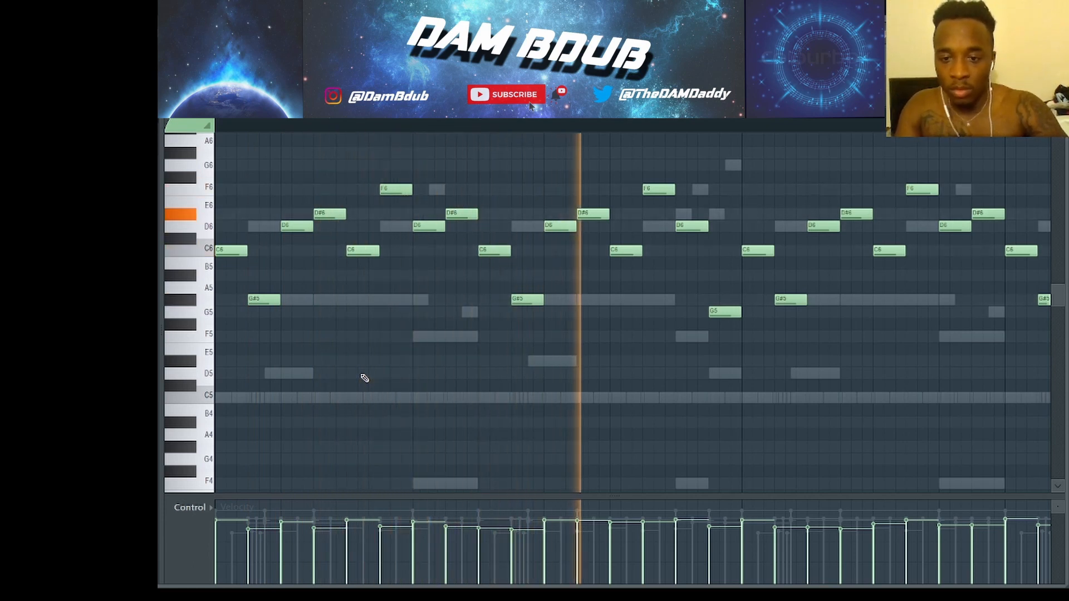
pyautogui.press('space')
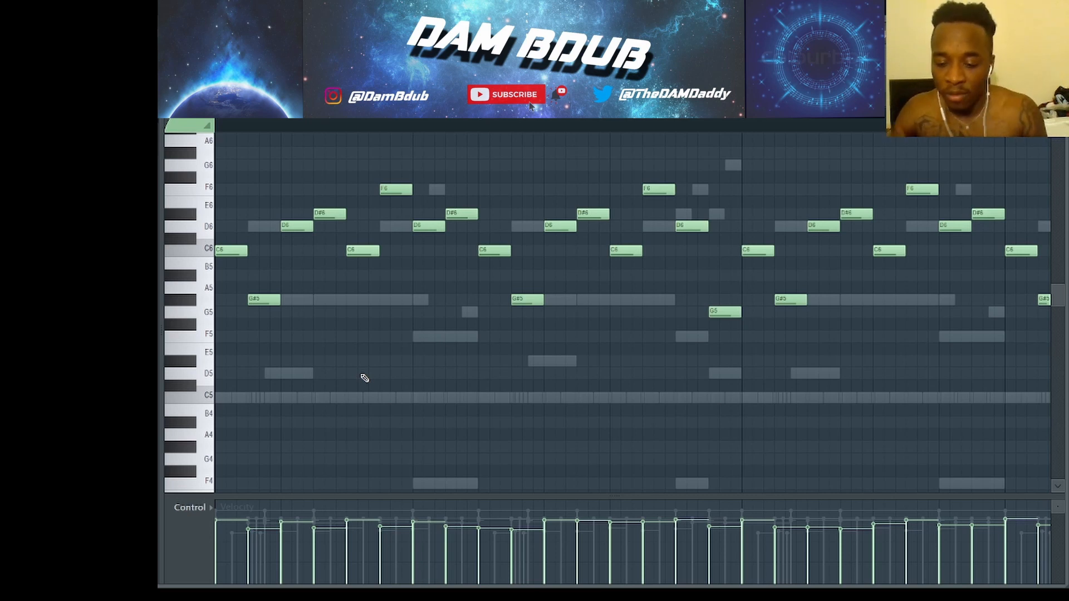
pyautogui.press('space')
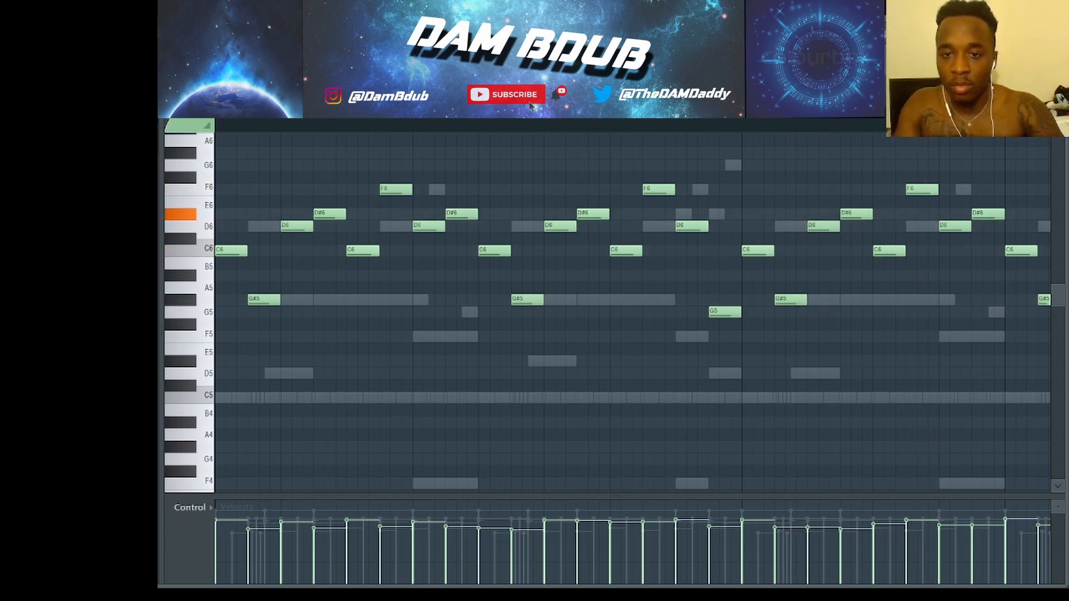
pyautogui.scroll(-2, 229, 255)
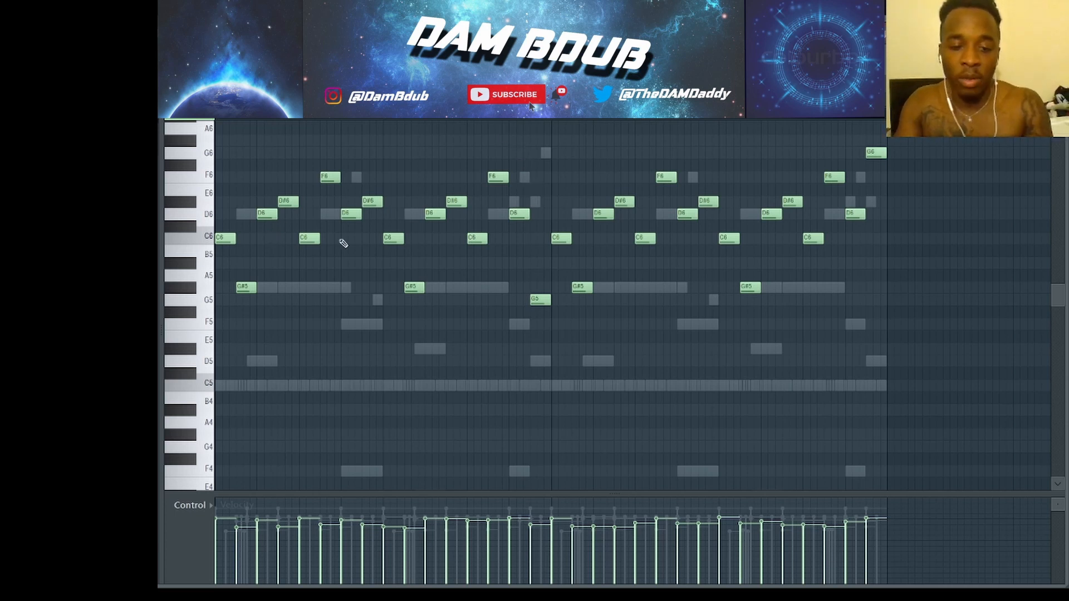
pyautogui.press('space')
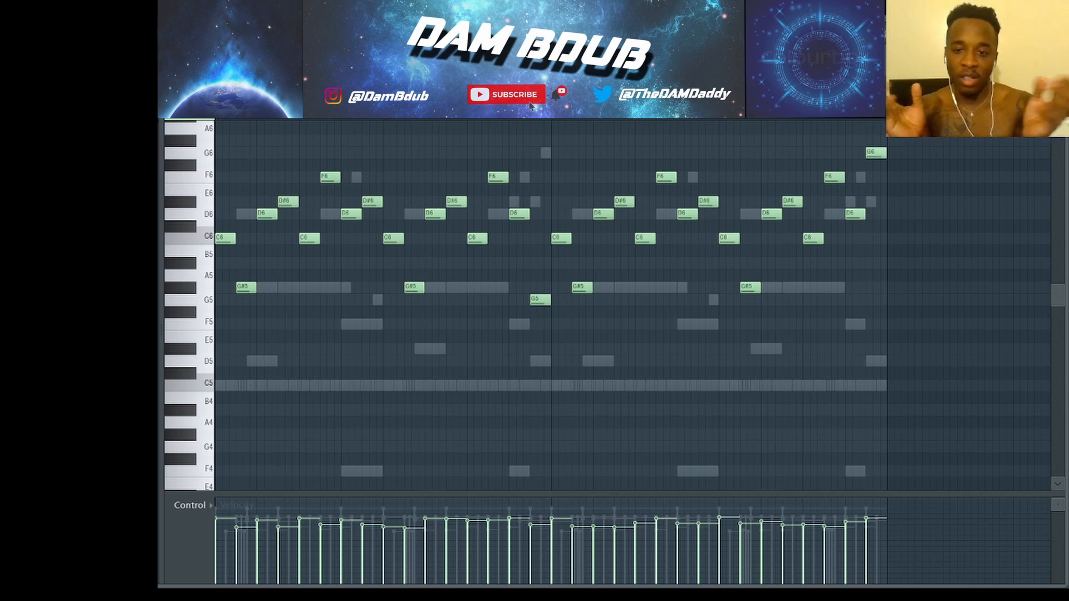
# Unmute the Clap (3) and Clap (Shake) channels in the channel rack, playing the pattern with each addition.
pyautogui.press('F6')
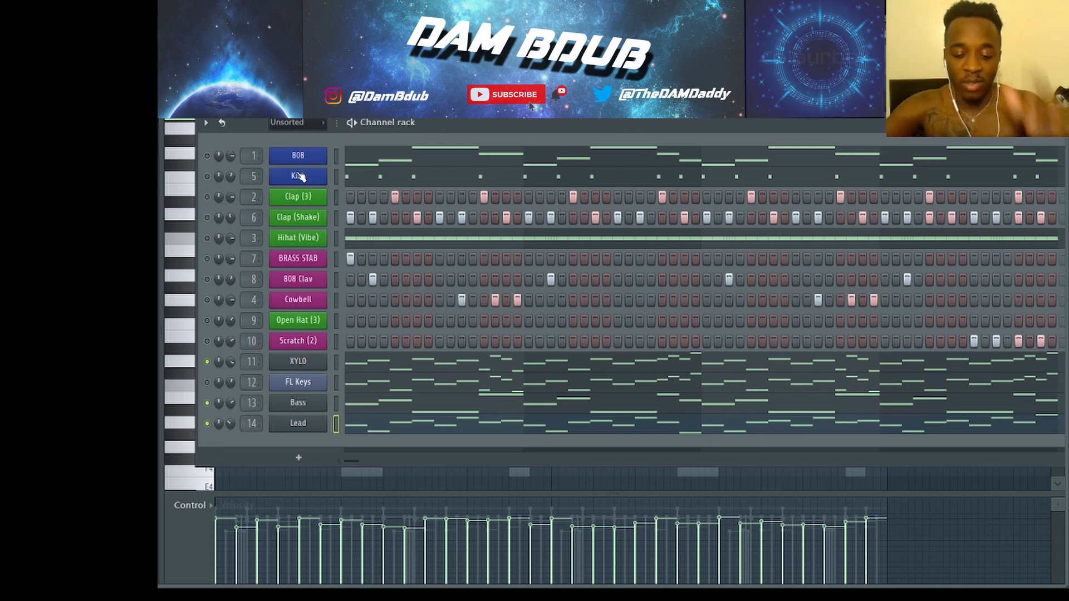
pyautogui.click(207, 197)
pyautogui.press('space')
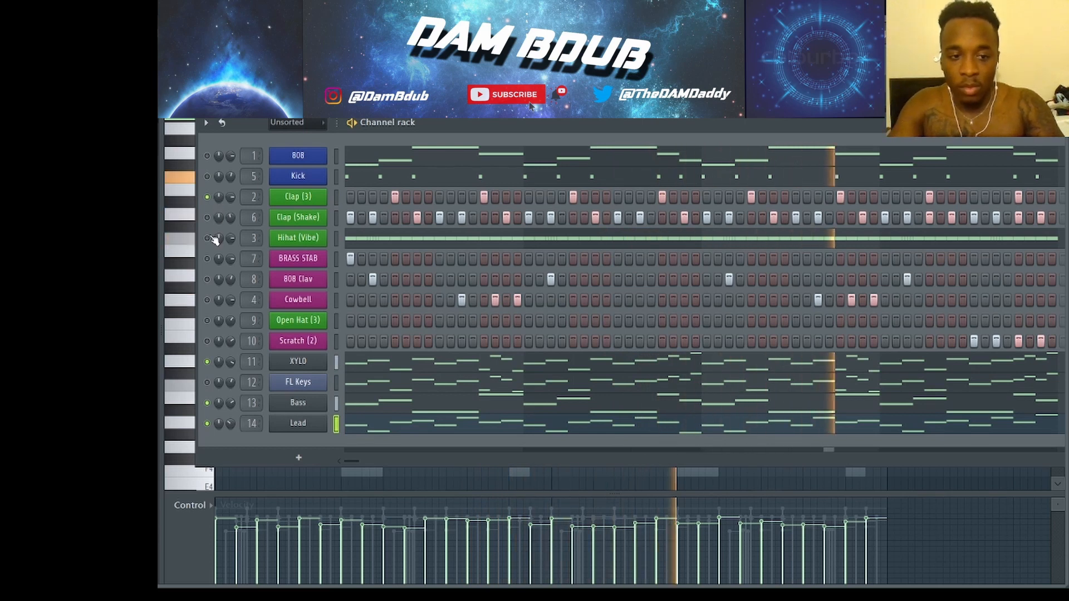
pyautogui.press('space')
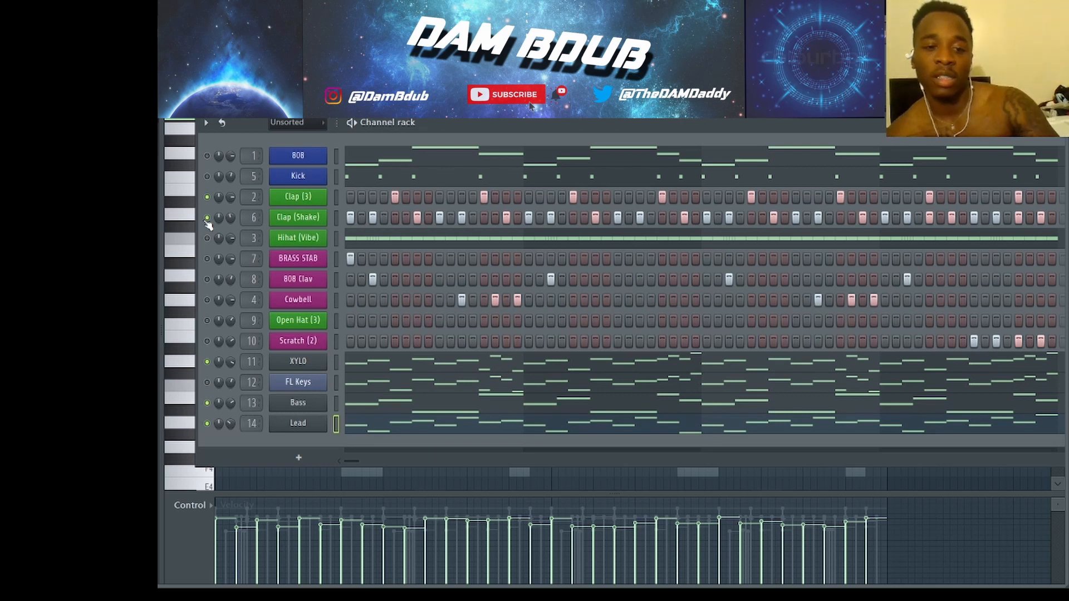
pyautogui.press('space')
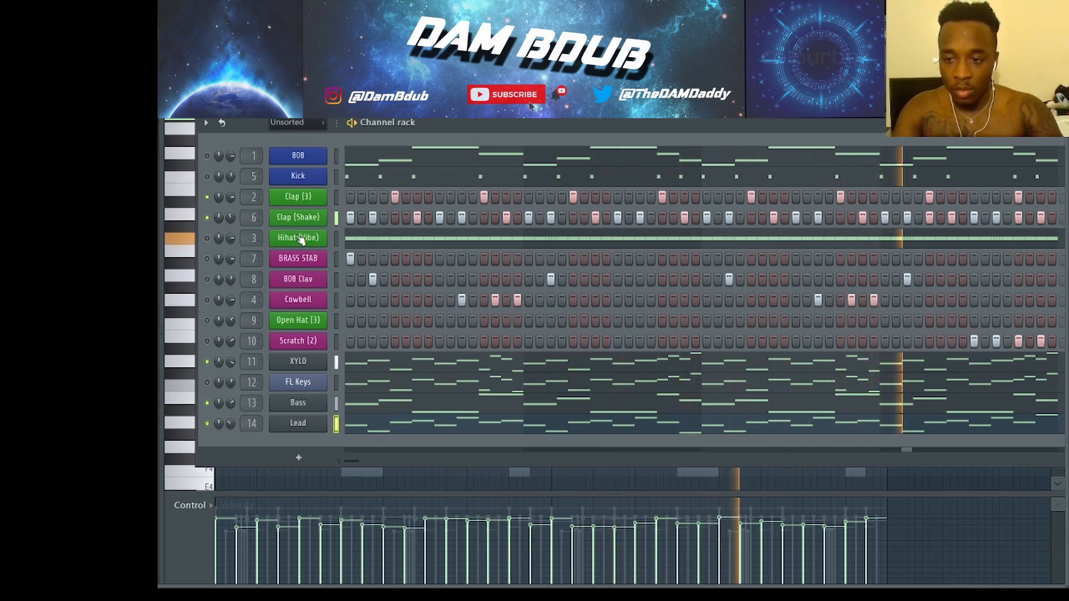
pyautogui.press('space')
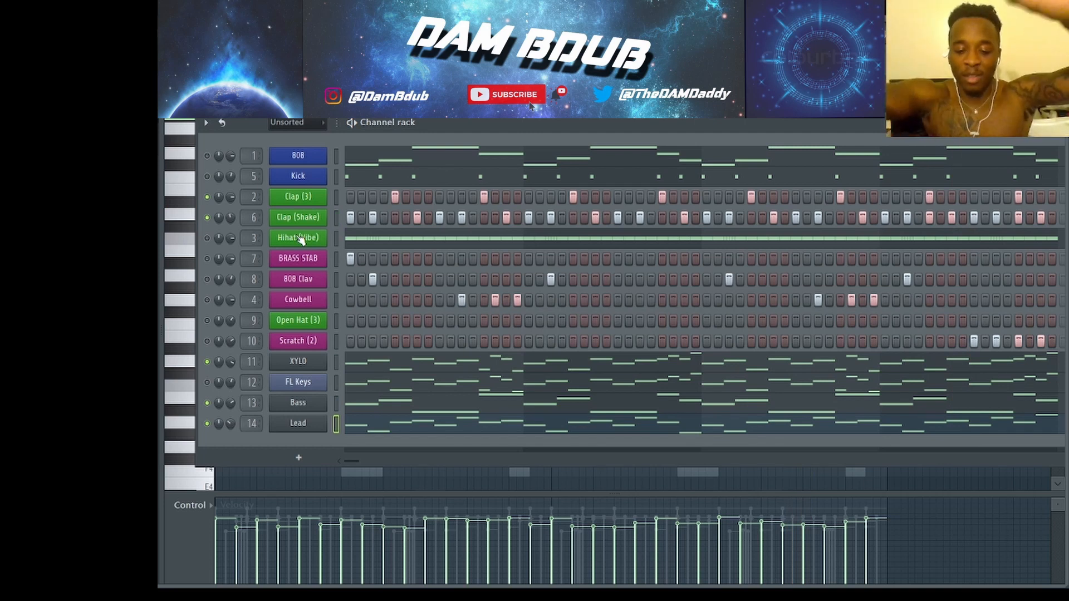
# Unmute the Hihat (Vibe) channel and open its notes in the piano roll to examine the C5 hi-hat rolls.
pyautogui.click(209, 238)
pyautogui.click(336, 238)
pyautogui.press('F7')
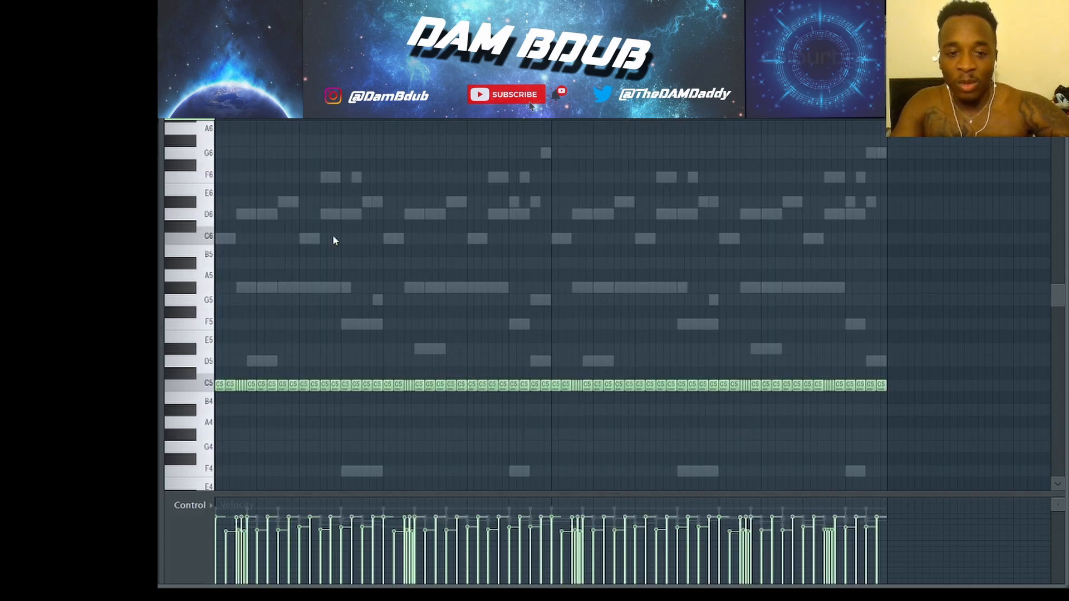
pyautogui.scroll(-5, 334, 240)
pyautogui.keyDown('ctrl'); pyautogui.scroll(4, 339, 222); pyautogui.keyUp('ctrl')
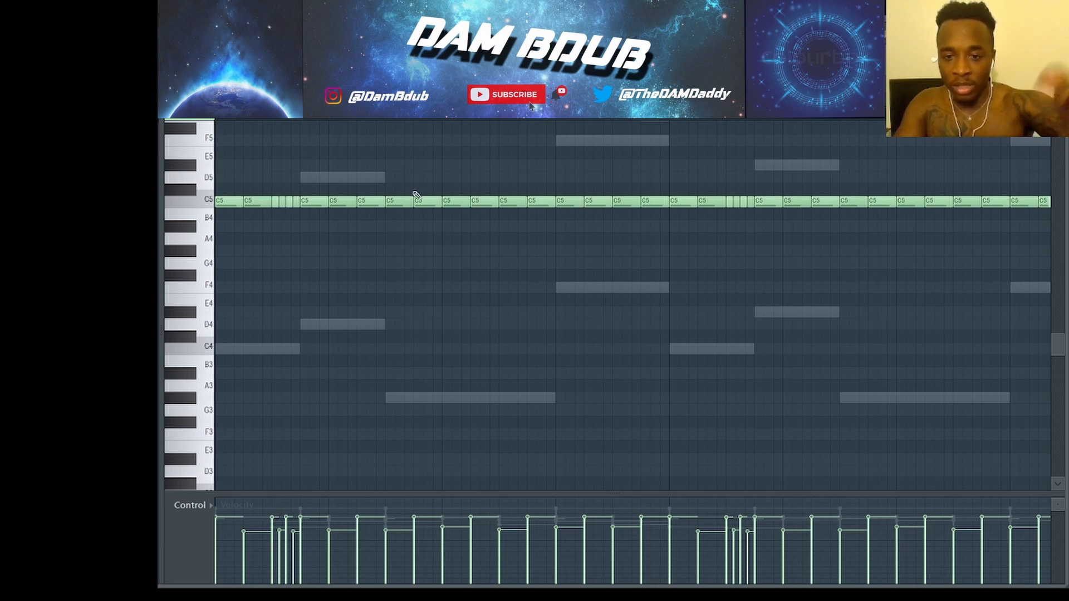
pyautogui.keyDown('ctrl'); pyautogui.scroll(-4, 613, 212); pyautogui.keyUp('ctrl')
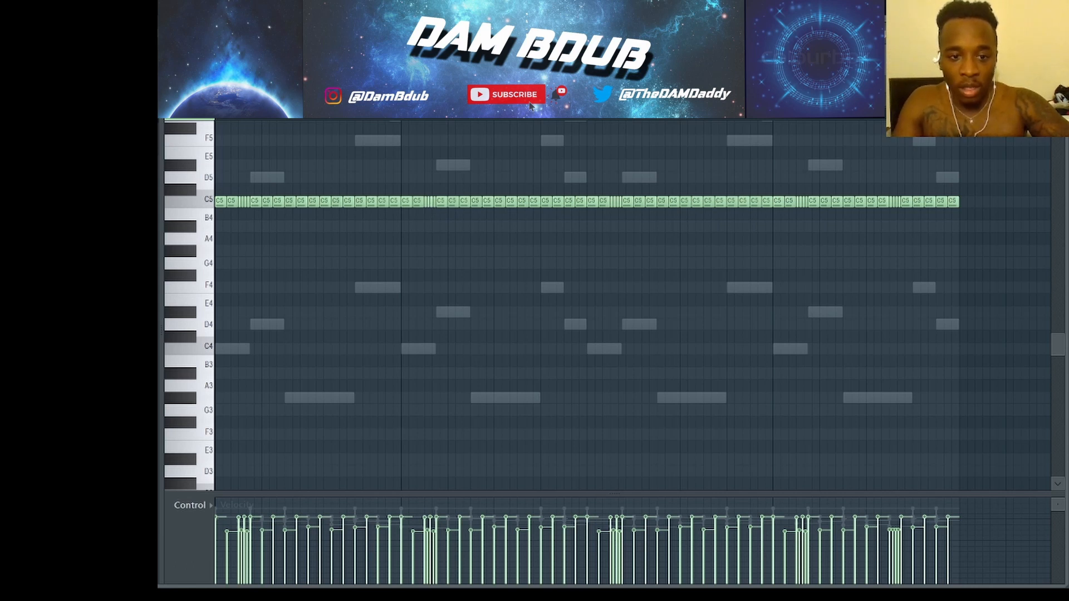
# Try chopping a single C5 hi-hat note early in the pattern into a fast roll, undoing each chop.
pyautogui.keyDown('ctrl'); pyautogui.click(290, 202); pyautogui.keyUp('ctrl')
pyautogui.hotkey('ctrl', 'u')
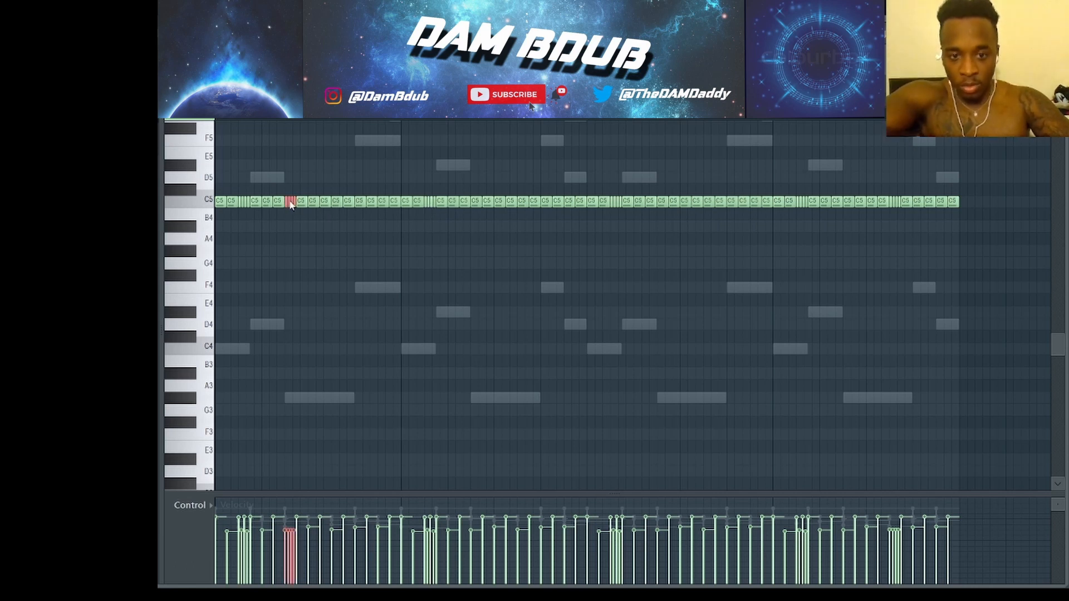
pyautogui.hotkey('ctrl', 'z')
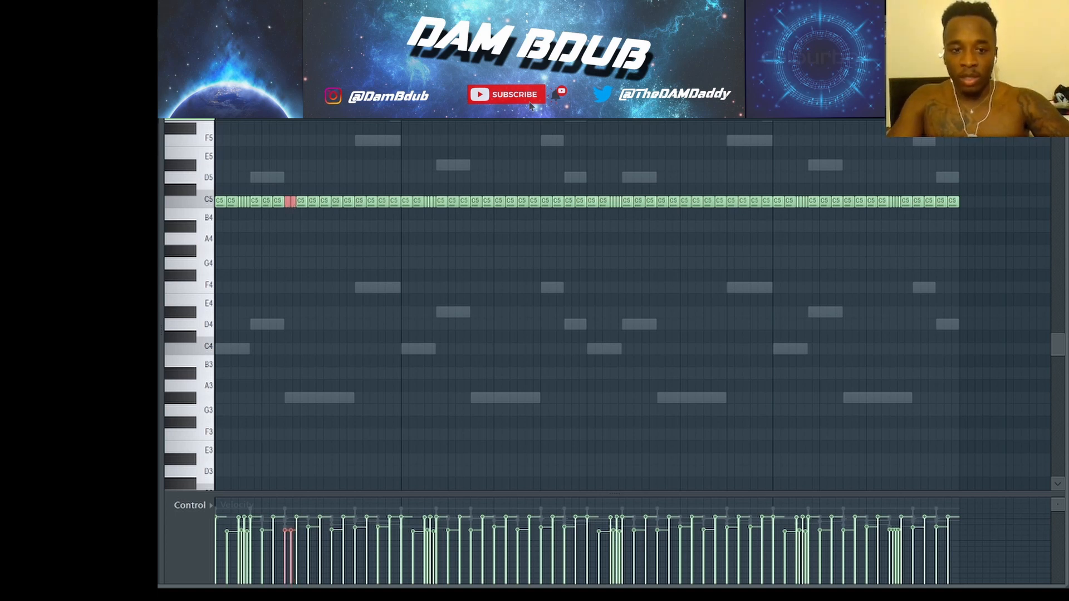
pyautogui.hotkey('ctrl', 'u')
pyautogui.hotkey('ctrl', 'z')
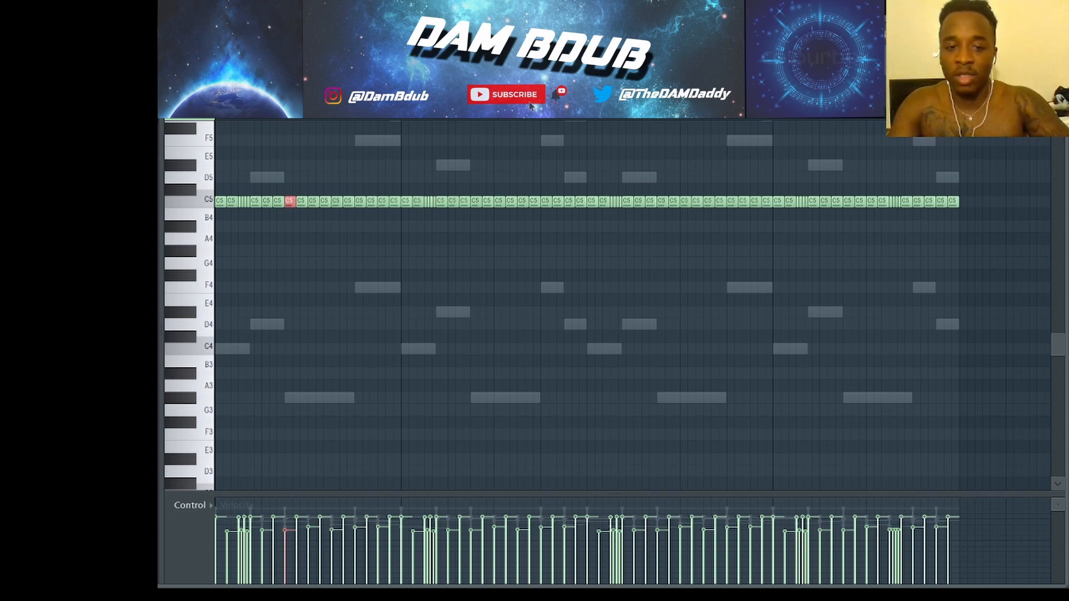
# Unmute the BRASS STAB and 808 Clav channels in the channel rack and play the pattern.
pyautogui.press('F6')
pyautogui.click(207, 259)
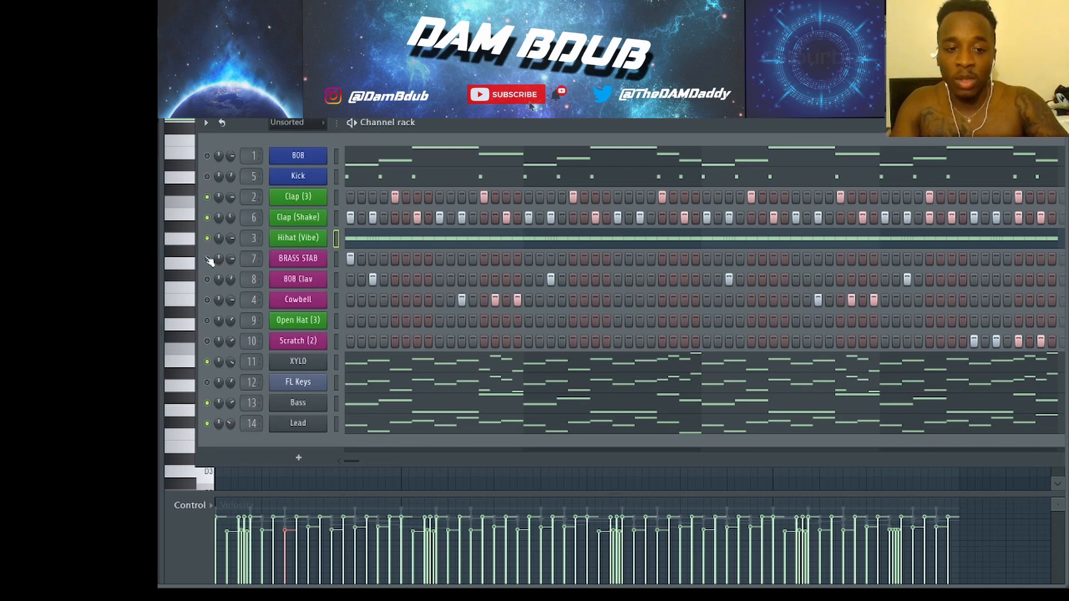
pyautogui.press('space')
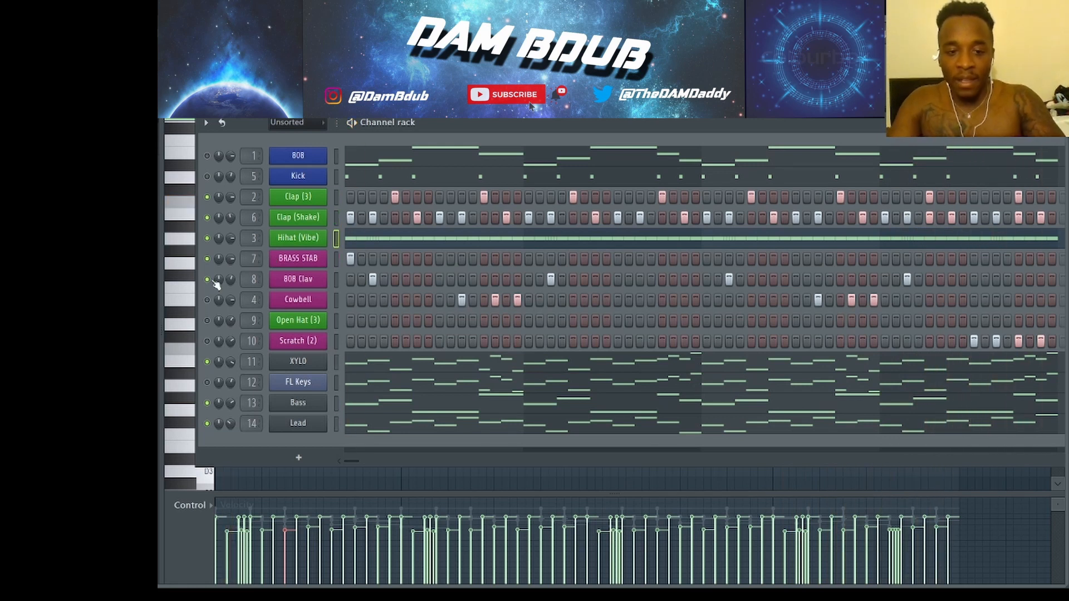
# Mute Clap (Shake) and unmute the Cowbell and Scratch (2) channels, playing the pattern along the way.
pyautogui.press('space')
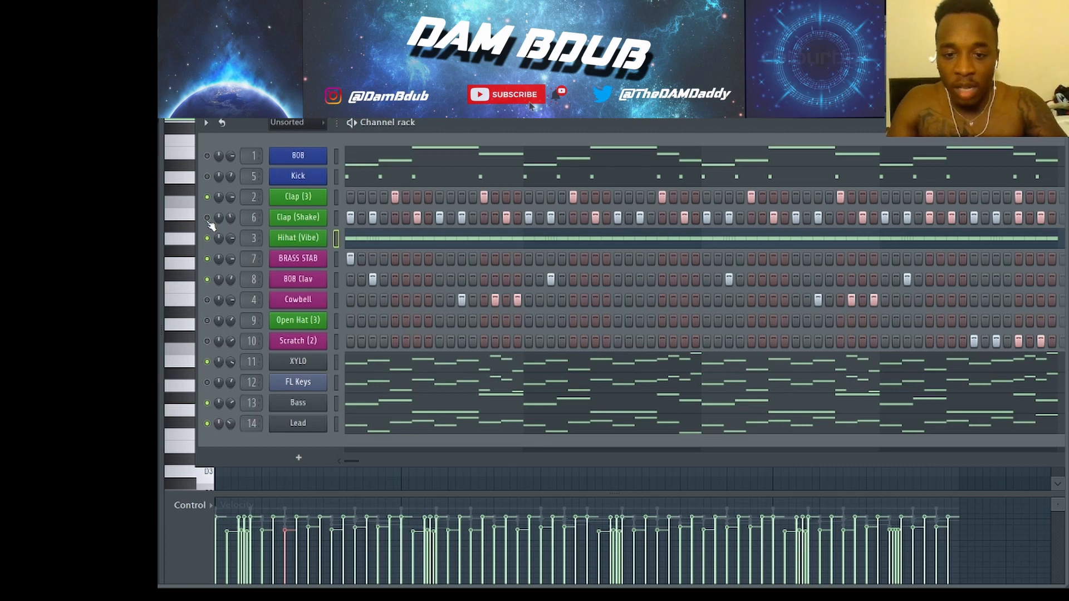
pyautogui.press('space')
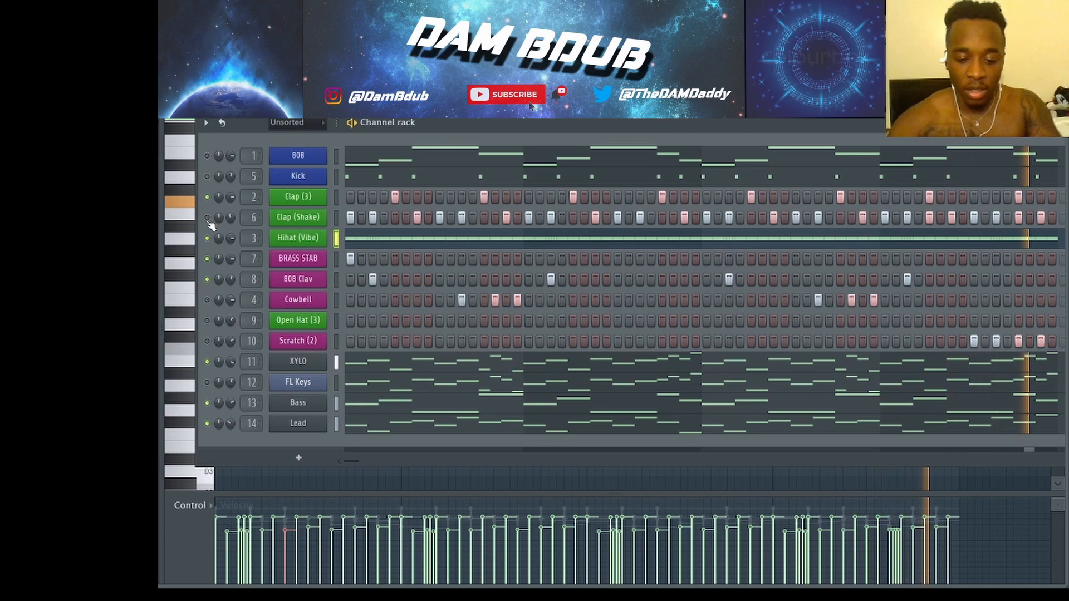
pyautogui.press('space')
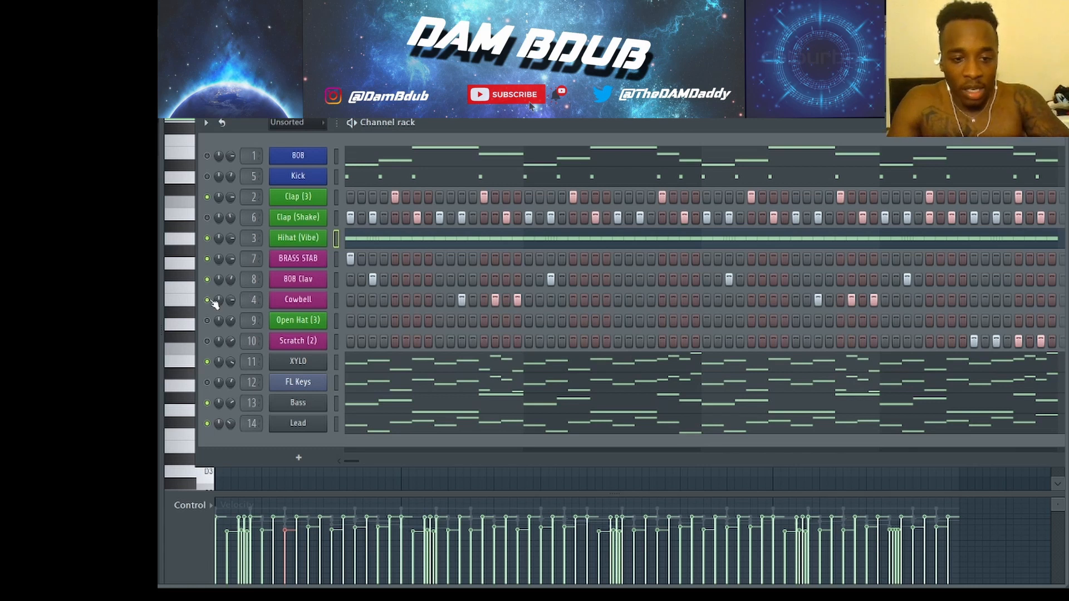
pyautogui.click(207, 341)
pyautogui.press('space')
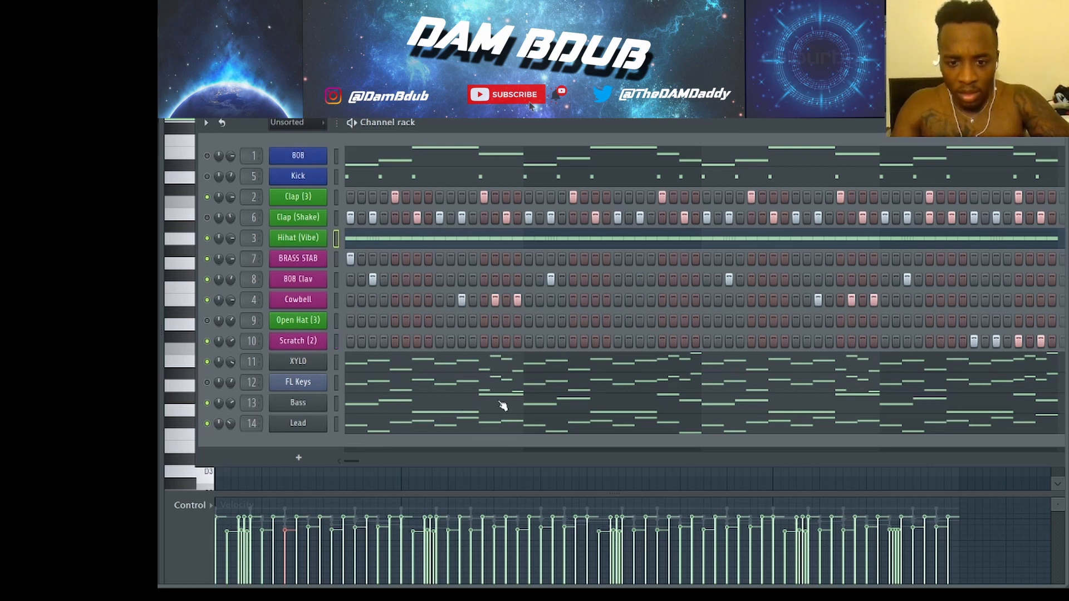
# Open the Bass notes and the 808 notes in the piano roll to compare their melodies.
pyautogui.click(369, 407)
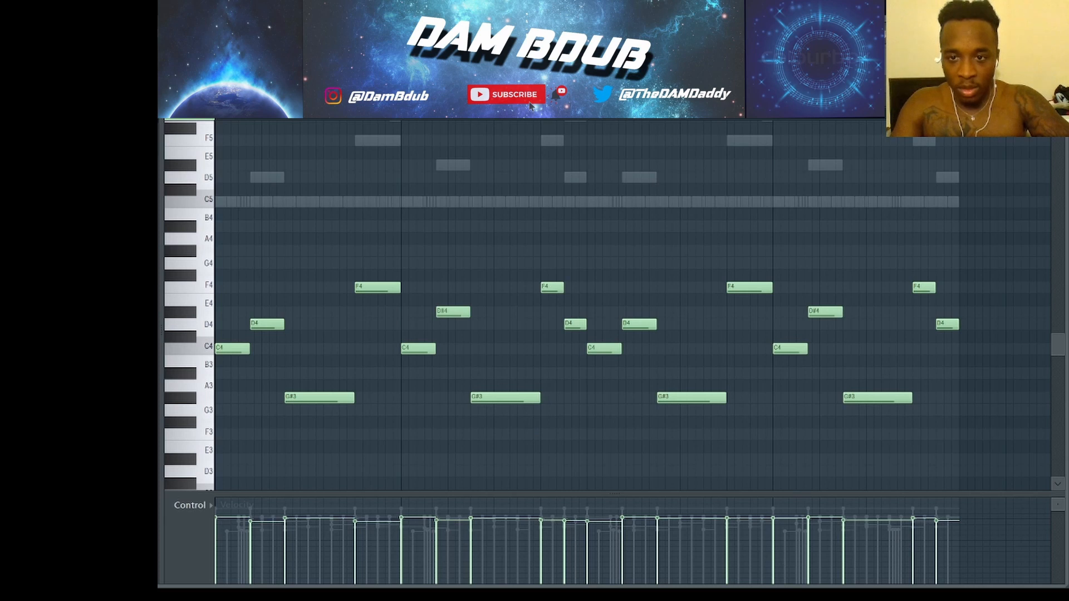
pyautogui.press('F6')
pyautogui.press('F6')
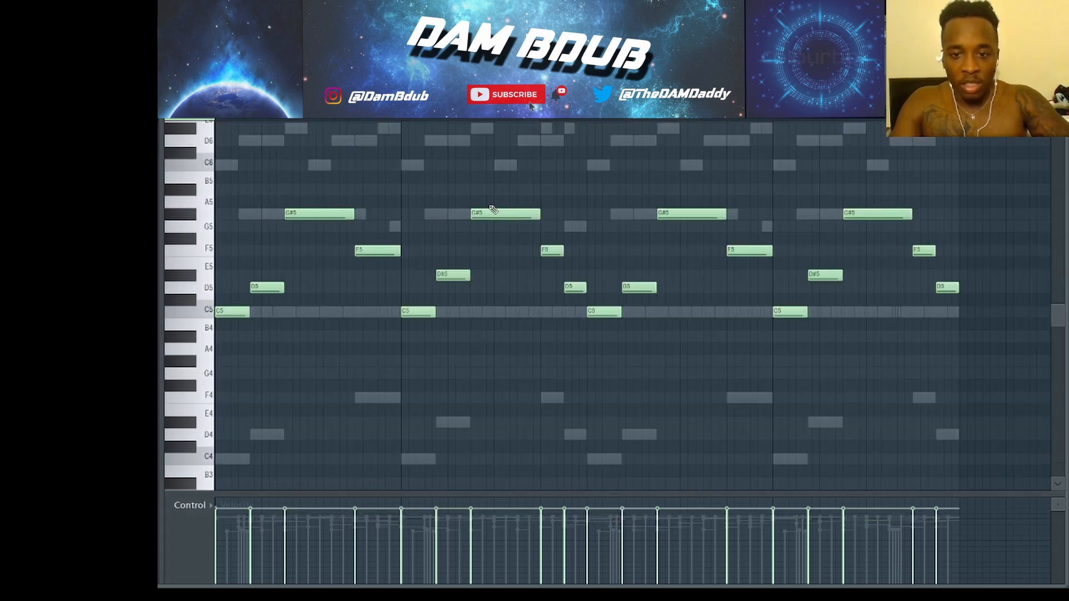
# Try lowering the four G#5 notes of the 808 by an octave, play the pattern, and raise them back.
pyautogui.moveTo(314, 218); pyautogui.dragTo(905, 222)
pyautogui.hotkey('ctrl', 'Down')
pyautogui.press('space')
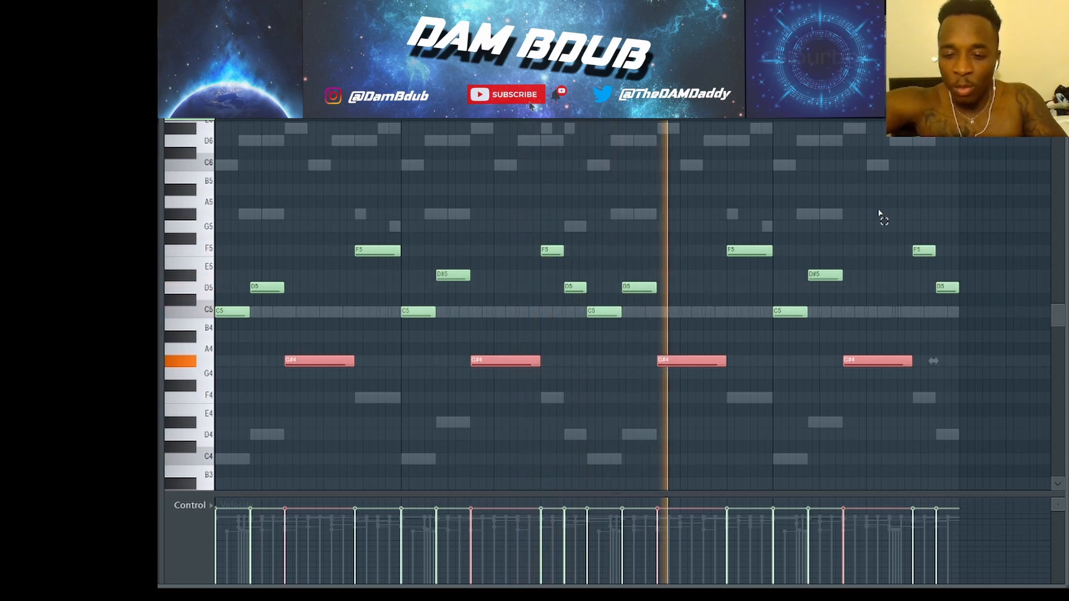
pyautogui.hotkey('ctrl', 'Up')
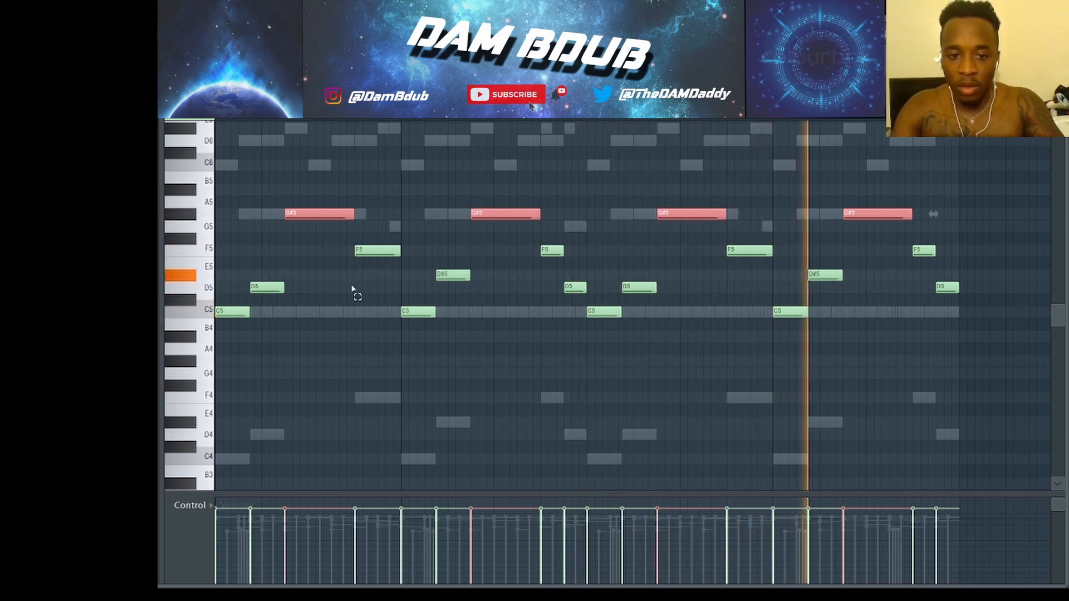
# With the 808 and Kick unmuted and Bass muted, open the Kick notes in the piano roll and play the pattern.
pyautogui.press('F6')
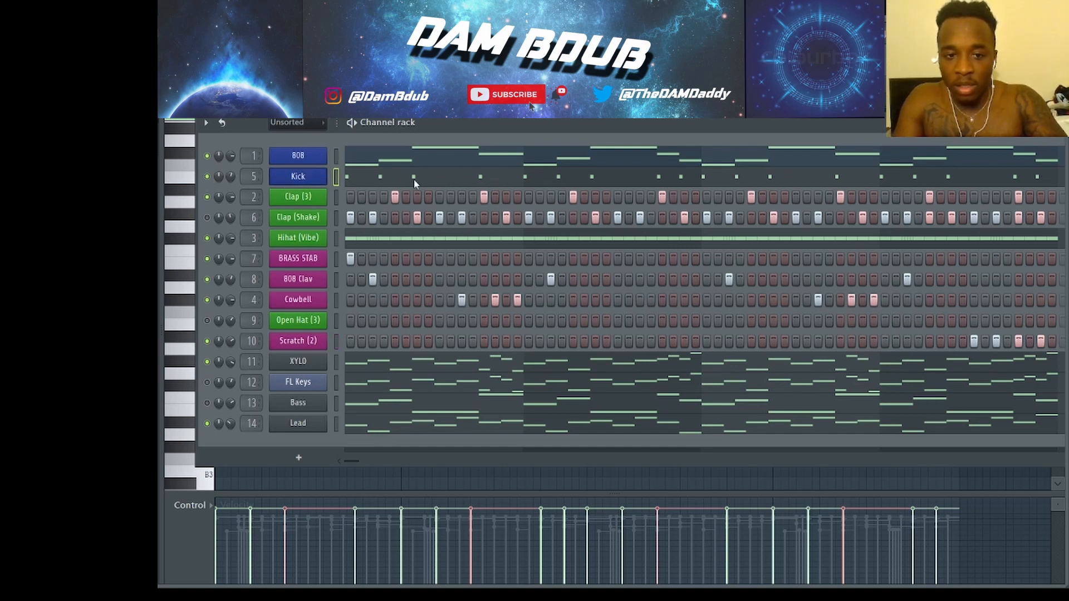
pyautogui.press('F6')
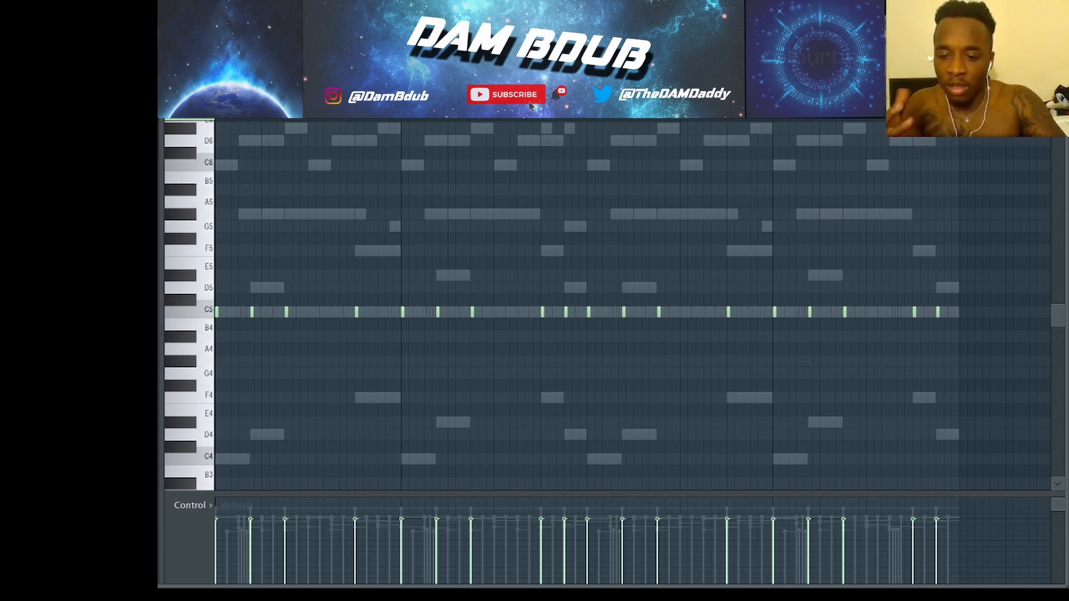
pyautogui.press('space')
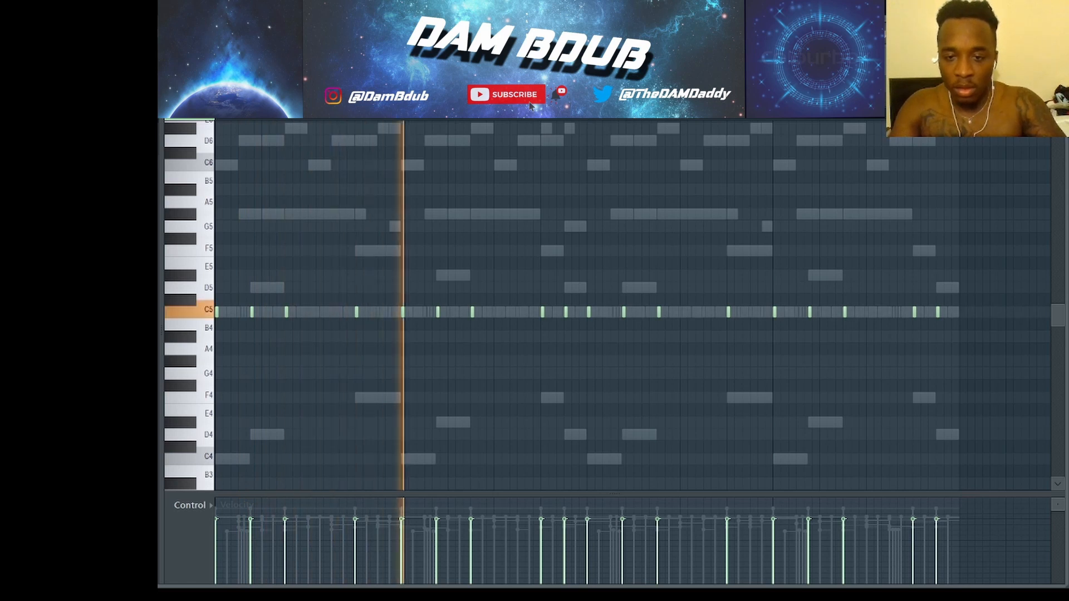
# Unmute Clap (Shake) and all remaining muted channels, and switch to the next pattern and play it.
pyautogui.press('F6')
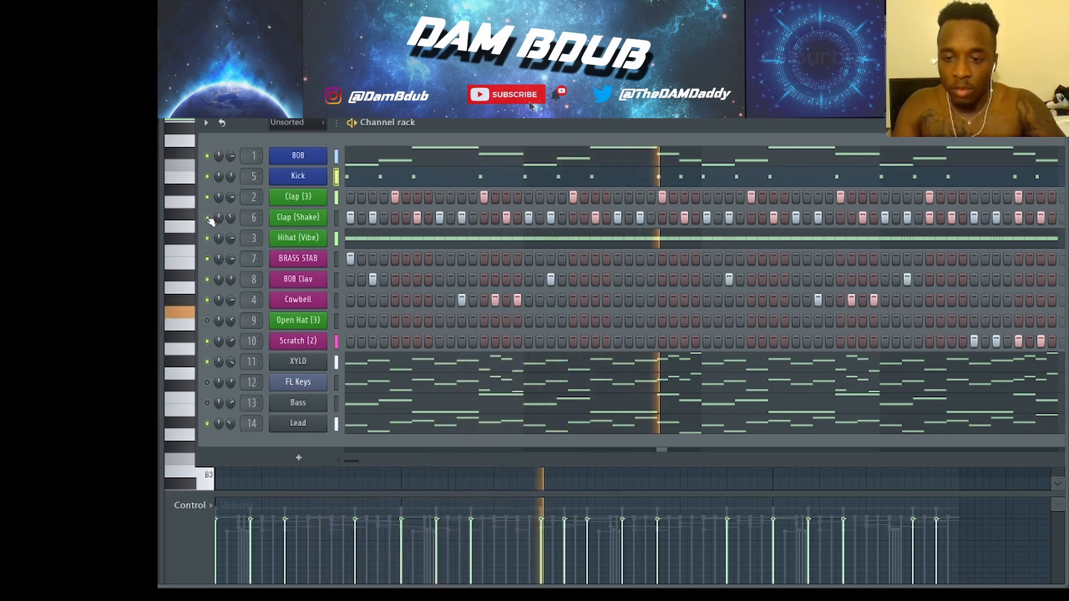
pyautogui.press('space')
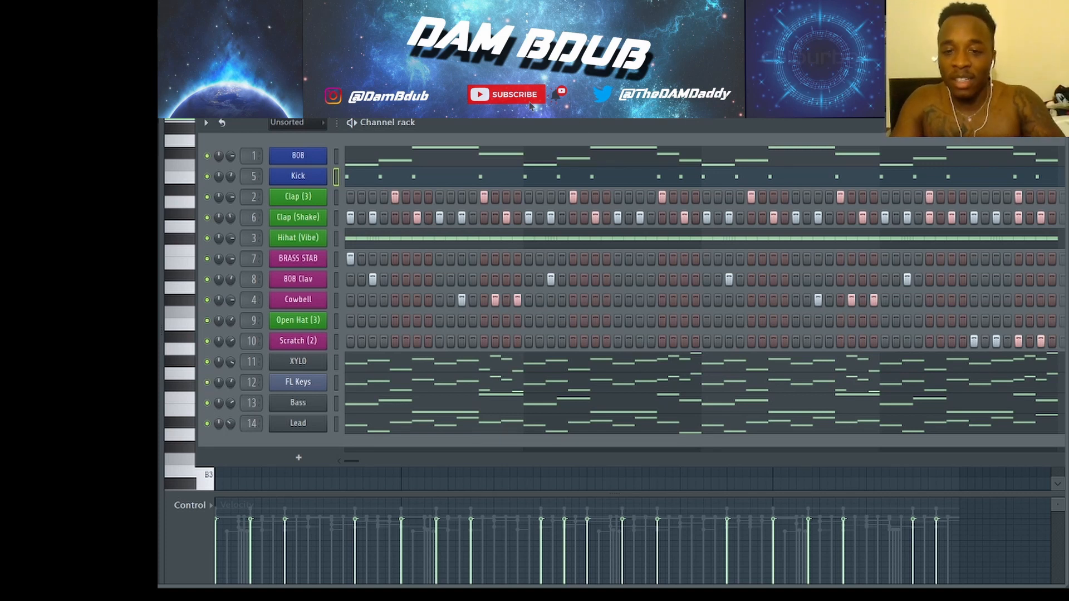
pyautogui.press('KP_Add')
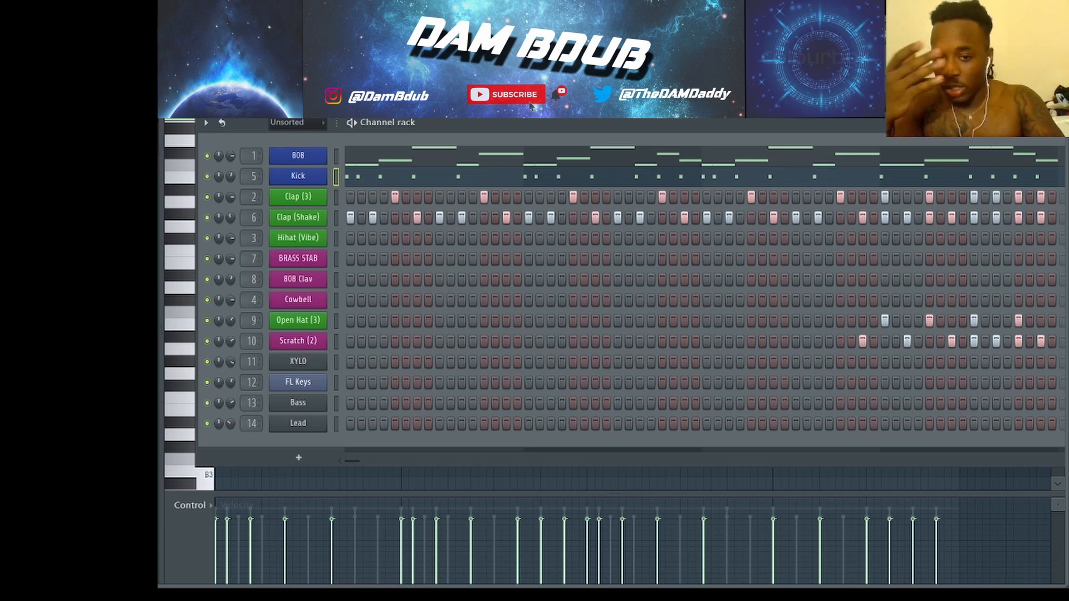
pyautogui.press('space')
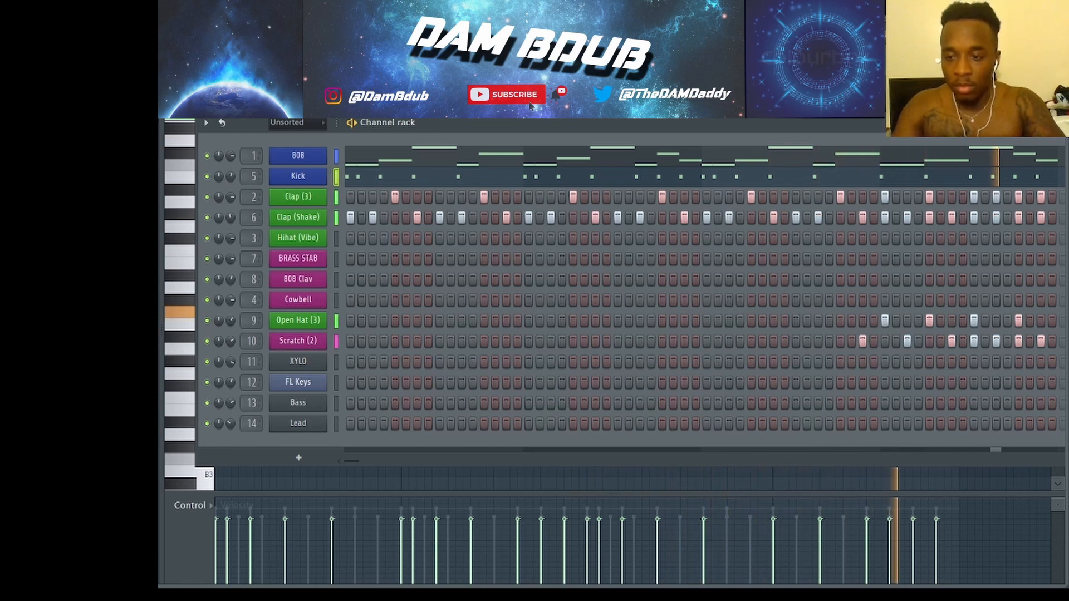
# Examine this pattern's Kick and 808 notes in the piano roll, and play the pattern again from the channel rack.
pyautogui.press('F9')
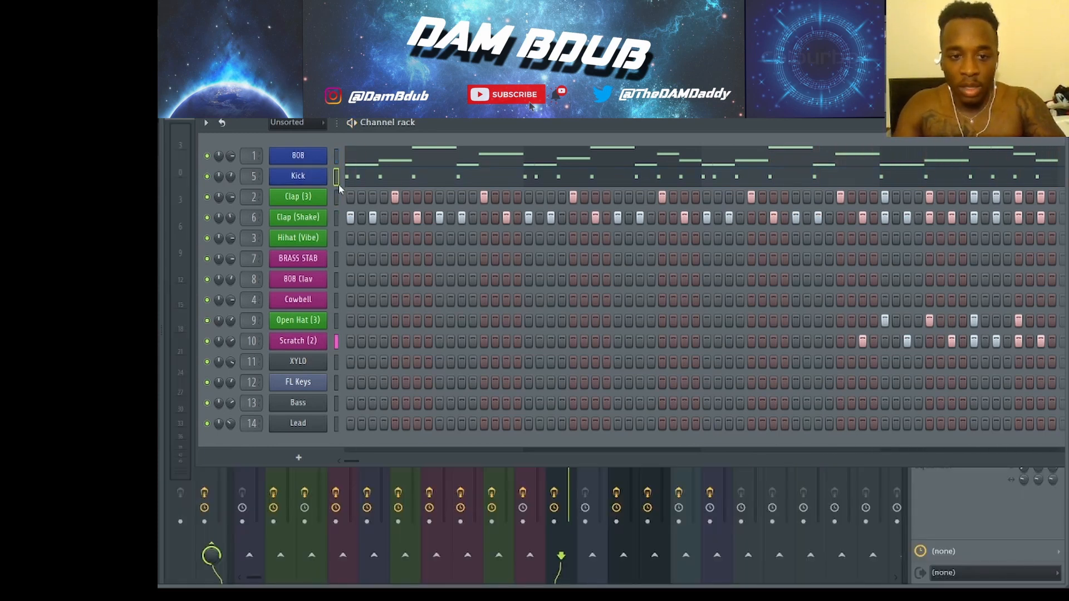
pyautogui.press('F7')
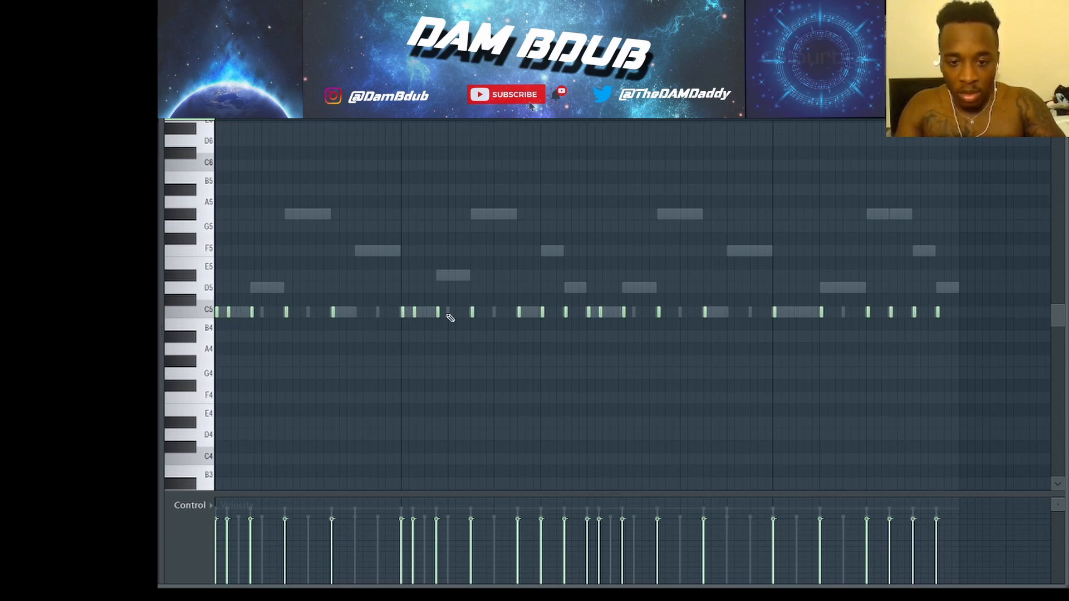
pyautogui.press('F6')
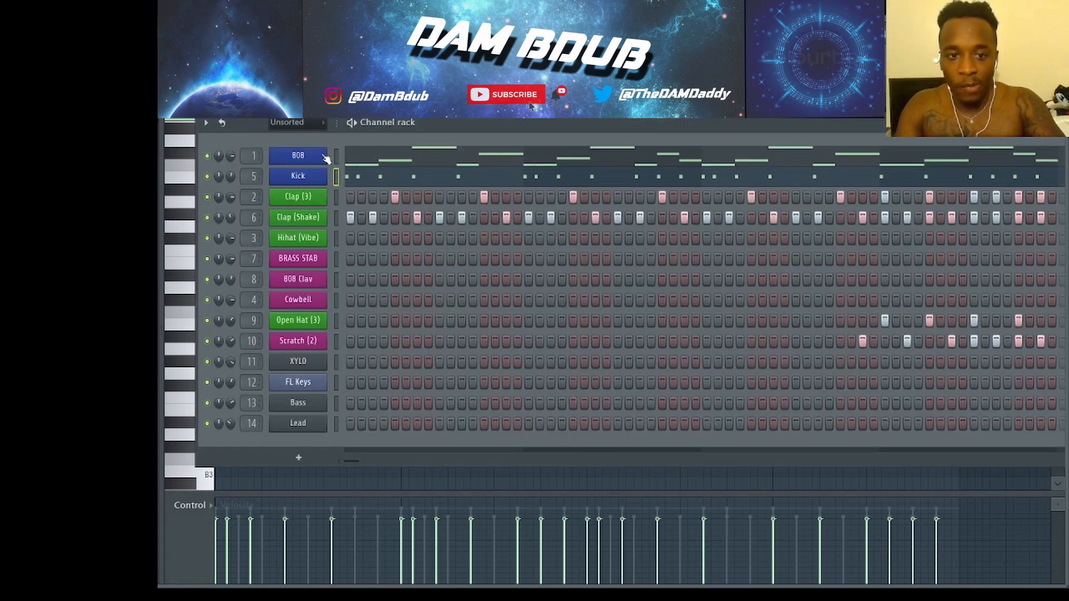
pyautogui.press('F6')
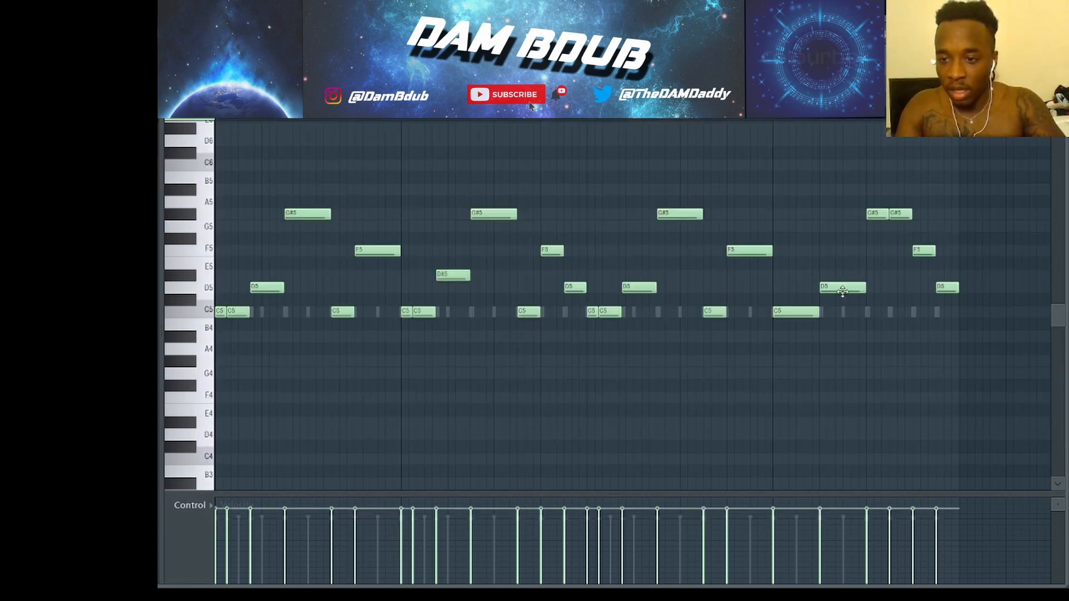
pyautogui.press('F6')
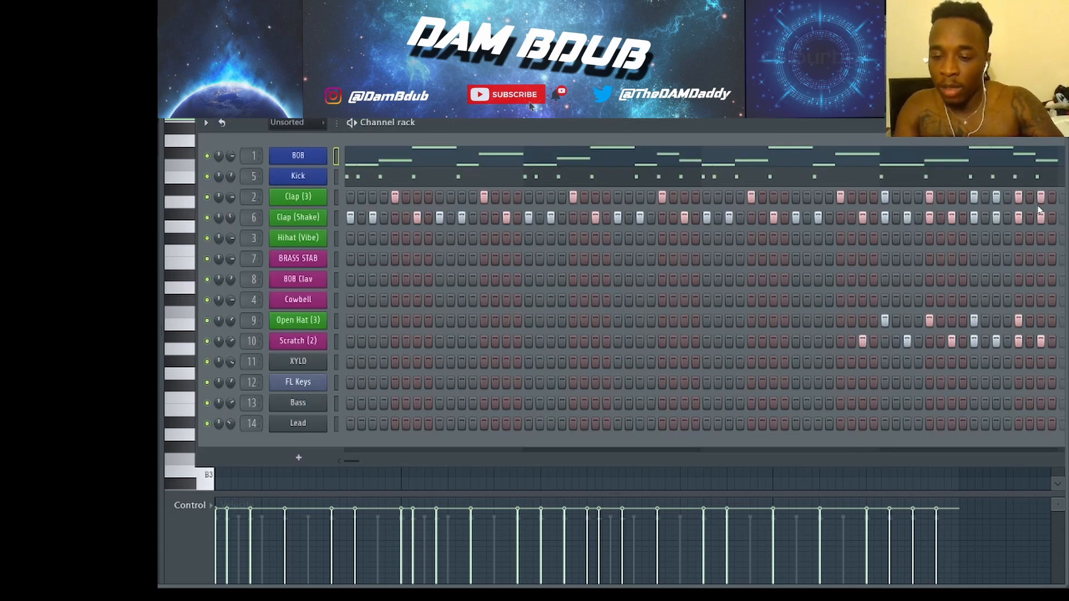
pyautogui.press('space')
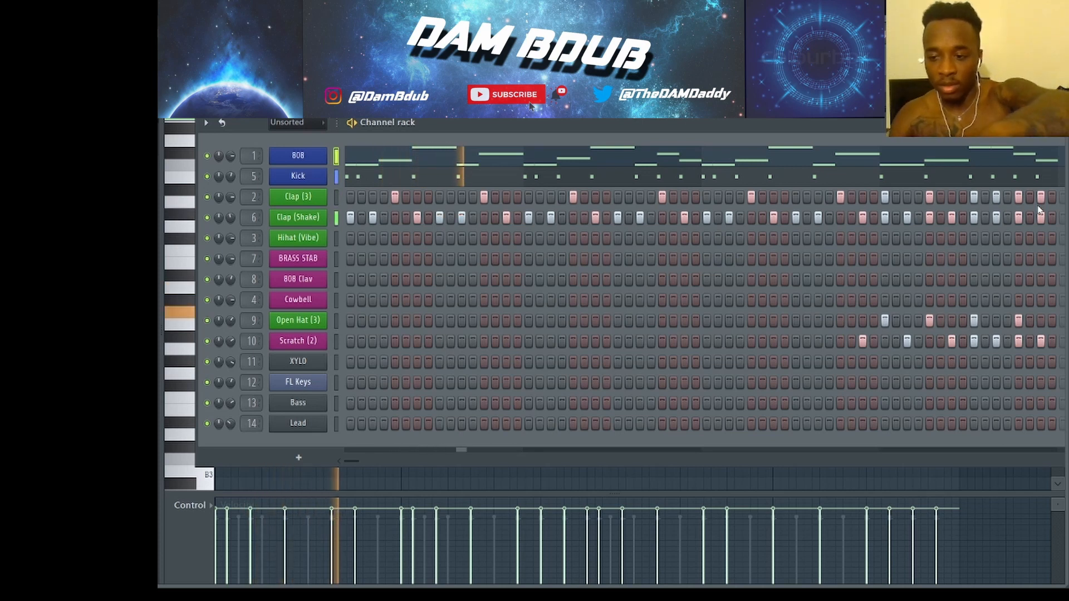